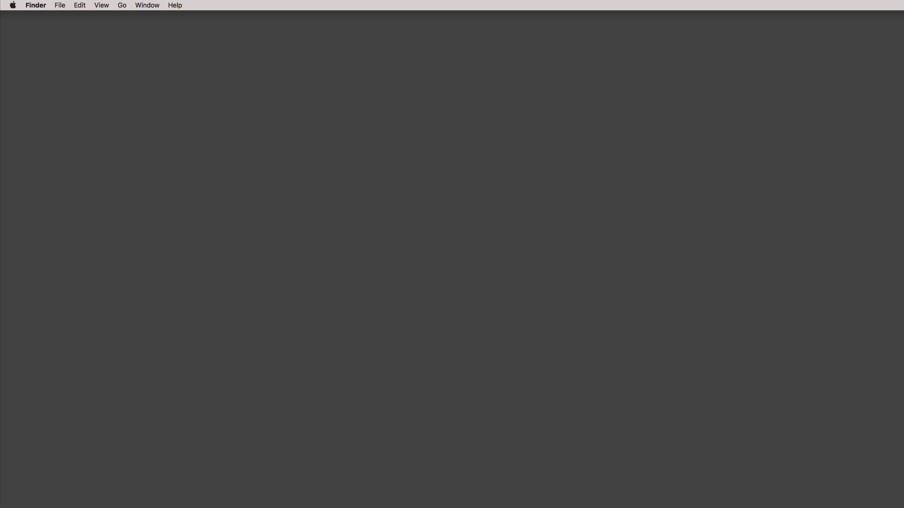
- Switch to Chrome and browse the Animated Mattes product category on the Rampant website
key(super+Tab)
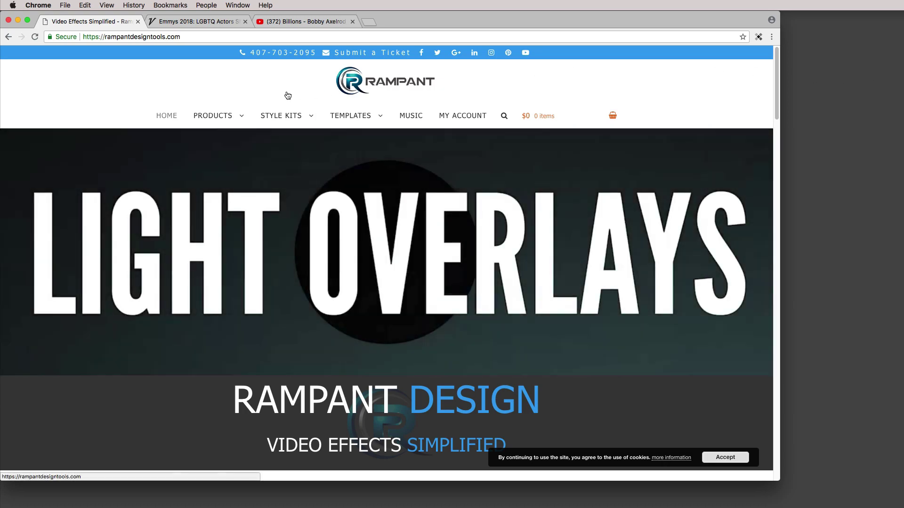
mouse_move(232, 118)
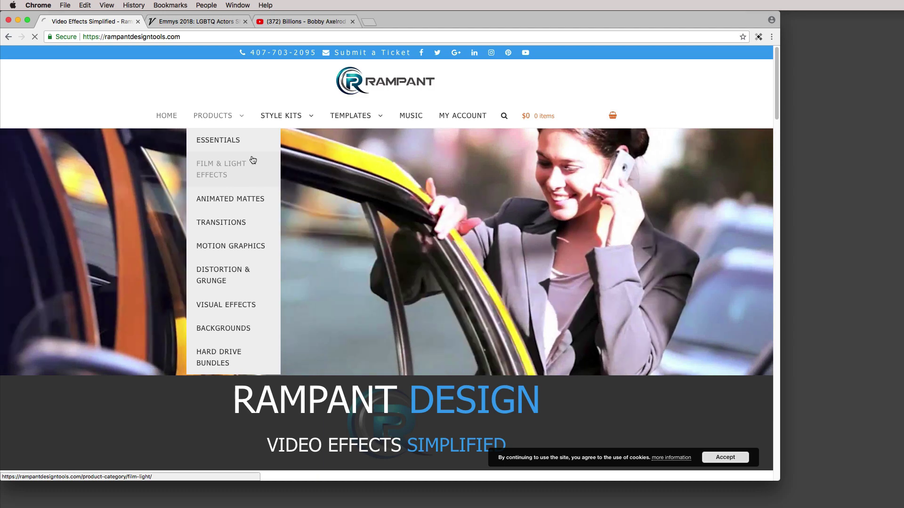
click(232, 200)
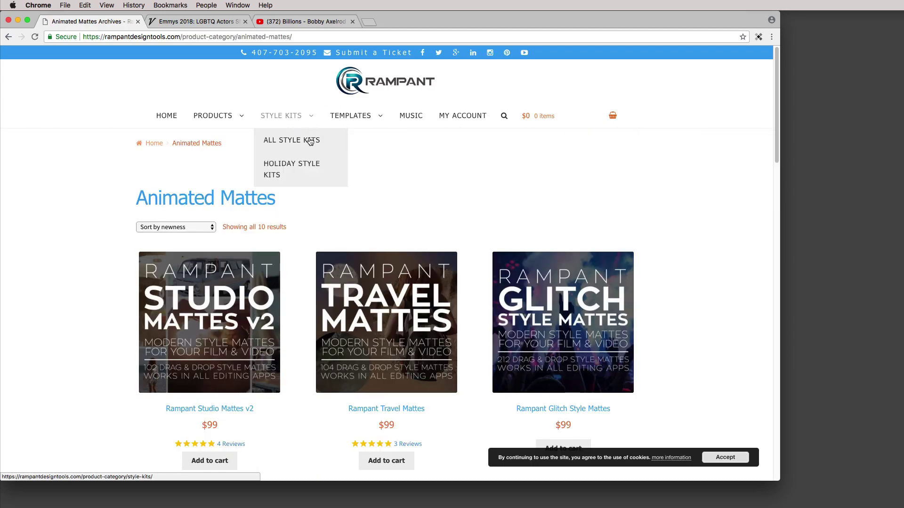
scroll(282, 151, down, 2)
scroll(301, 174, down, 2)
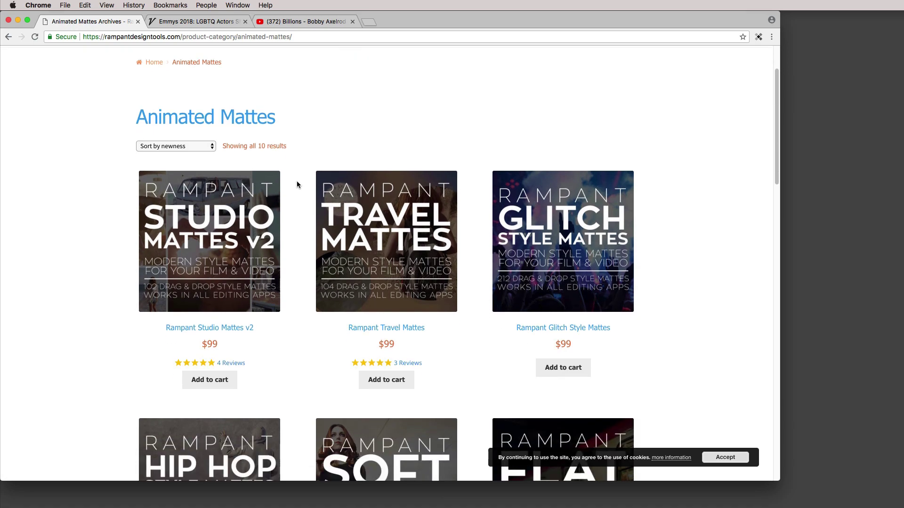
mouse_move(227, 237)
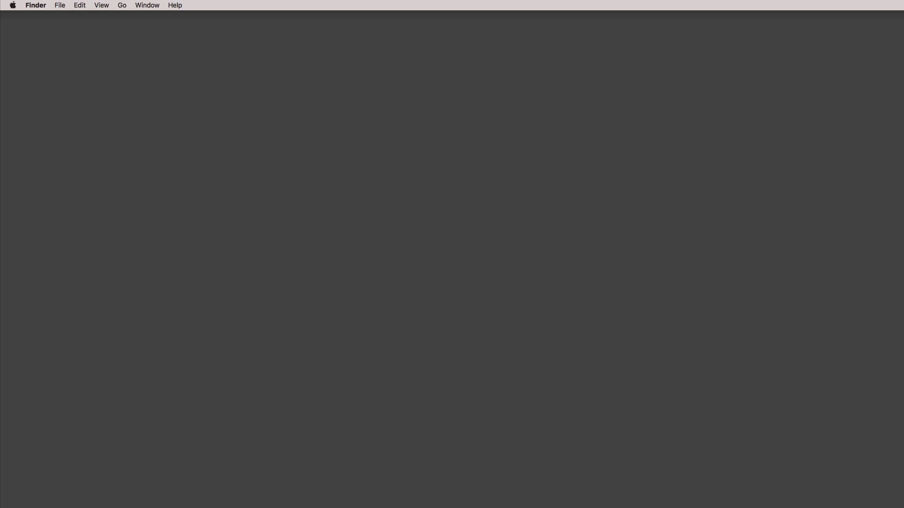
- Switch to DaVinci Resolve and preview the three Studio_Mattes_v2_4K_002 clips, scrubbing the full matte through to its end
key(super+Tab)
key(super+Tab)
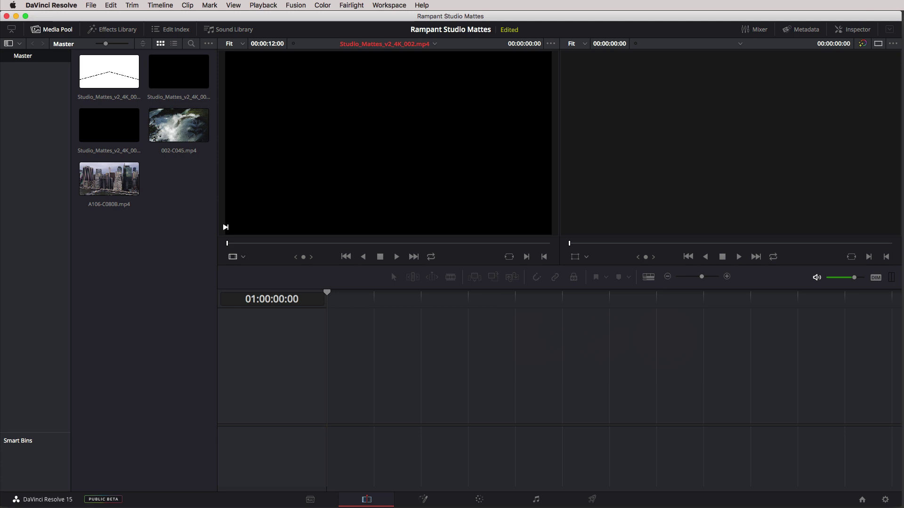
click(116, 70)
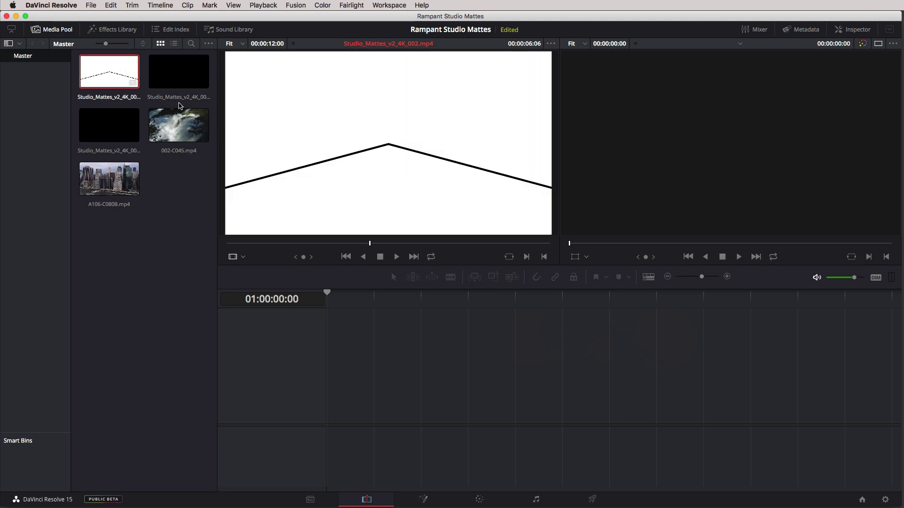
drag(240, 242, 257, 243)
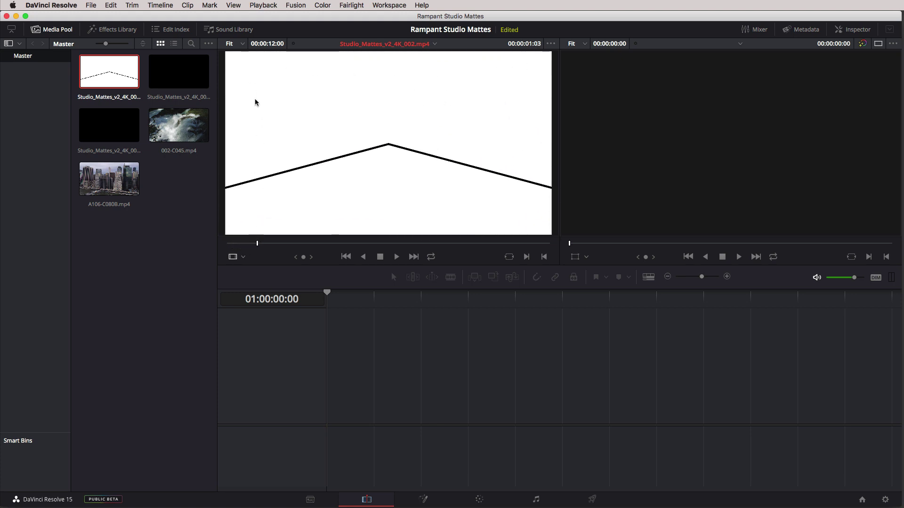
drag(259, 243, 309, 255)
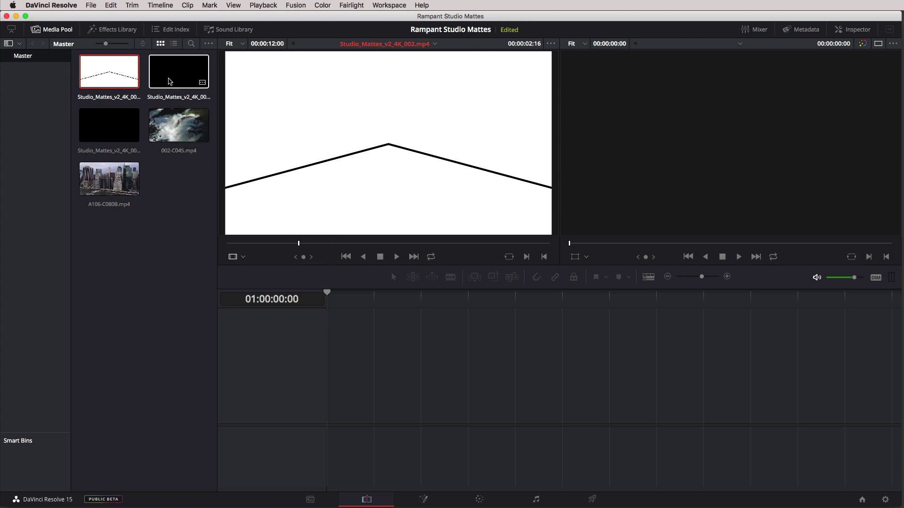
click(190, 89)
drag(273, 245, 297, 243)
click(106, 127)
mouse_move(240, 244)
mouse_down()
mouse_move(550, 247)
mouse_move(230, 234)
mouse_up()
drag(110, 72, 377, 232)
mouse_move(258, 248)
mouse_down()
mouse_move(241, 246)
mouse_move(553, 246)
mouse_up()
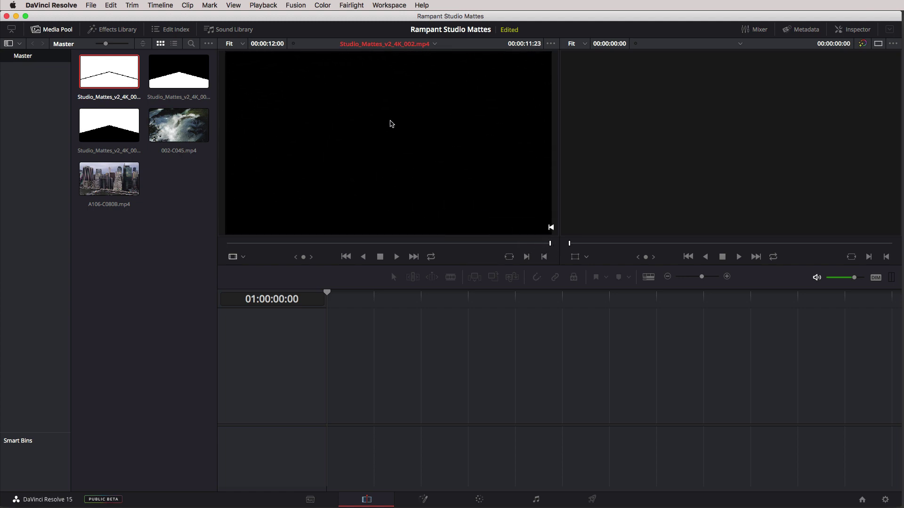
- Place the A106-C080B.mp4 city clip at the start of the empty timeline and park the playhead at 01:00:07:11
click(104, 182)
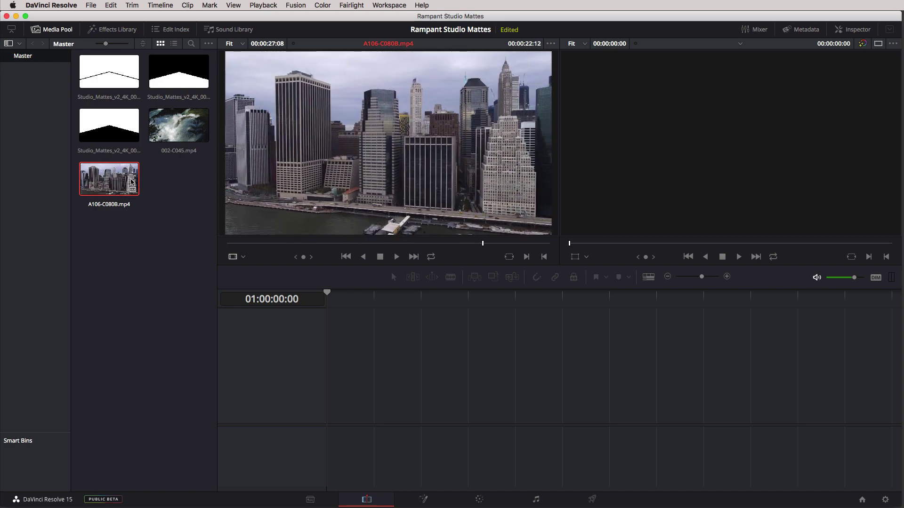
drag(118, 183, 327, 401)
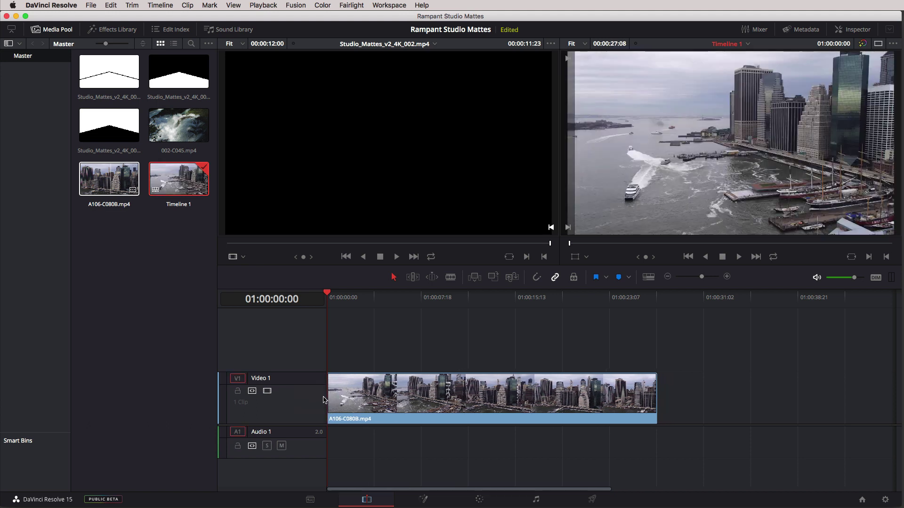
click(417, 303)
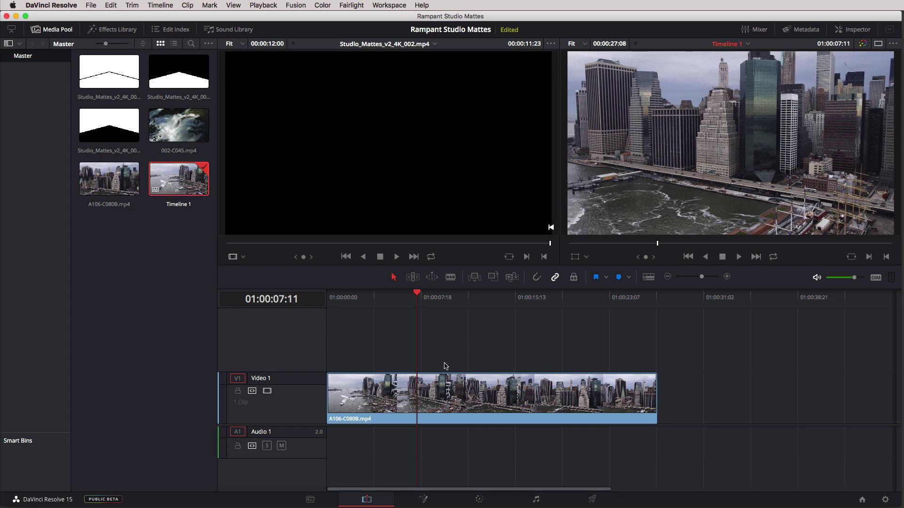
- Try the full matte Studio_Mattes_v2_4K_002.mp4 on Video 2 above the city clip, scrub through it and delete it
drag(109, 72, 359, 352)
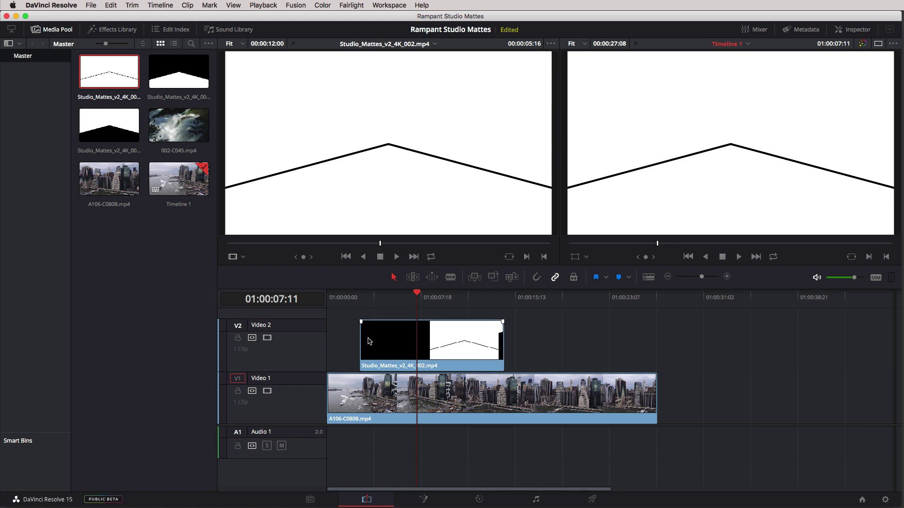
click(420, 298)
drag(421, 300, 507, 305)
drag(442, 315, 383, 337)
drag(354, 298, 343, 338)
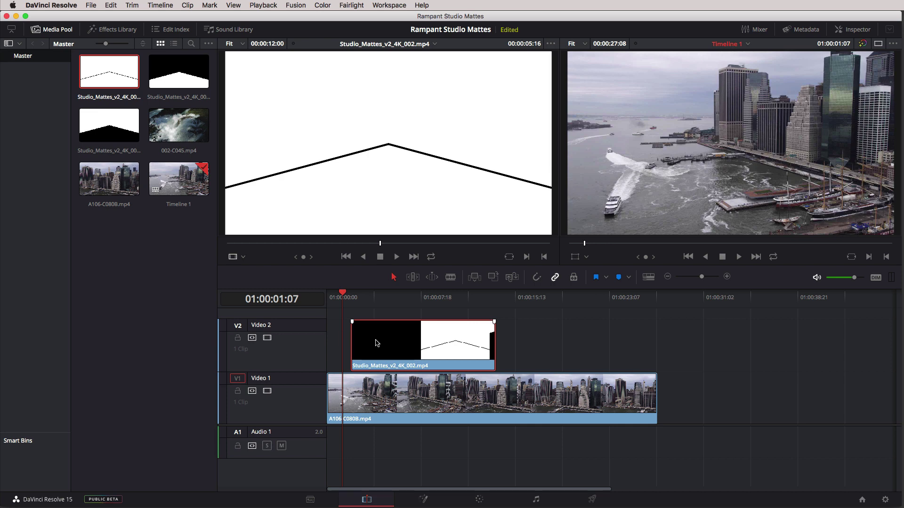
key(BackSpace)
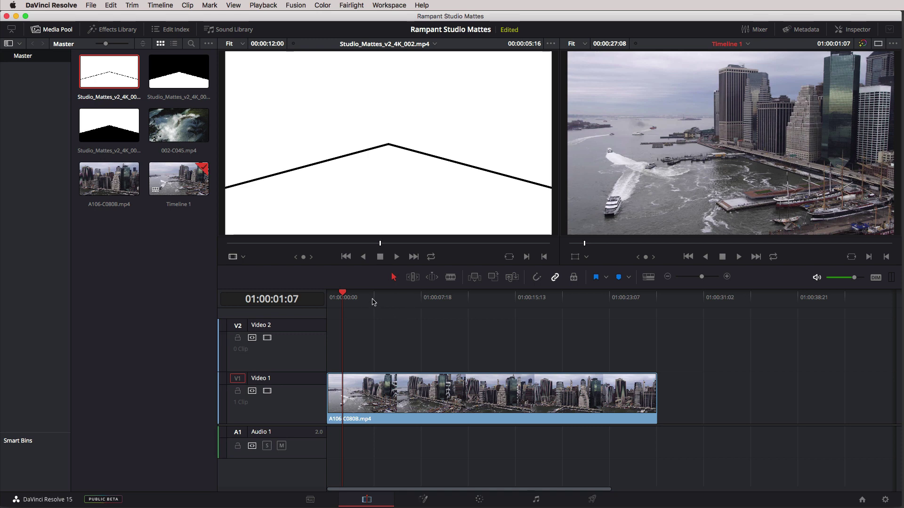
- Open the city clip in Fusion and space MediaIn1 and MediaOut1 far apart in a level row
click(426, 500)
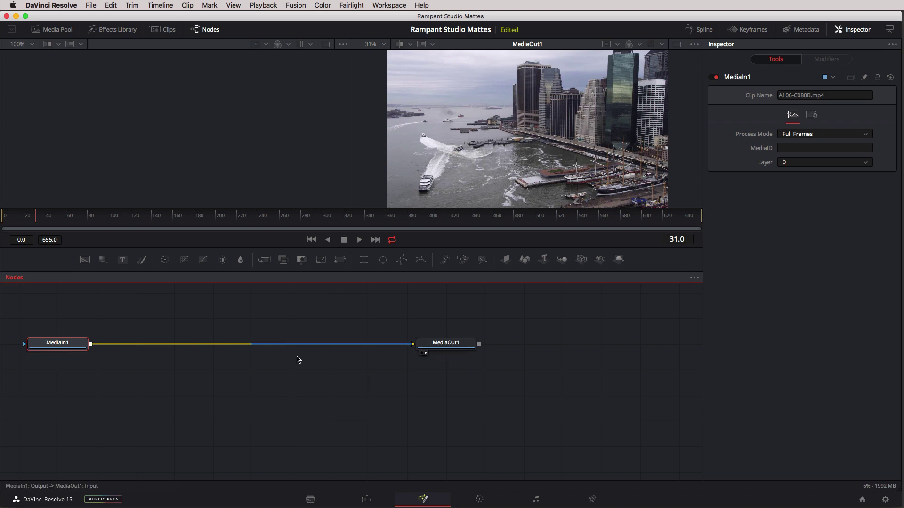
mouse_move(61, 350)
mouse_down()
mouse_move(71, 381)
mouse_move(67, 359)
mouse_up()
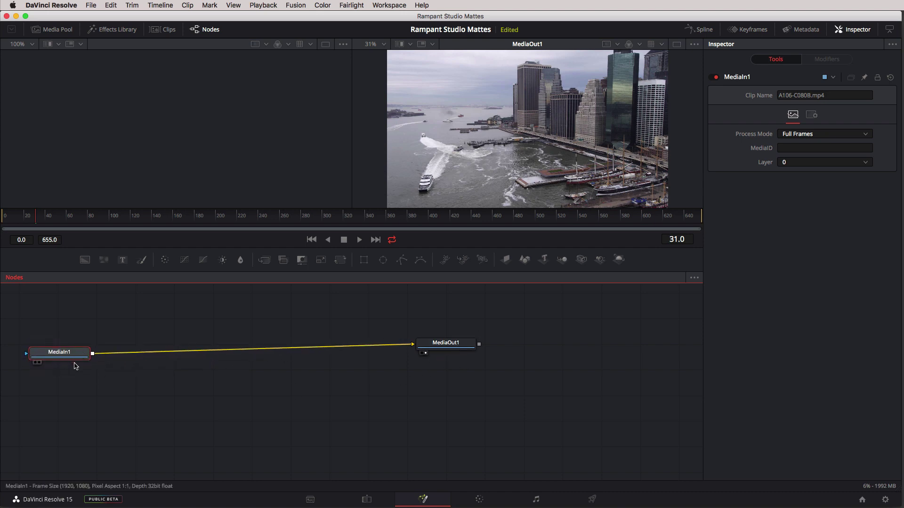
drag(449, 346, 614, 355)
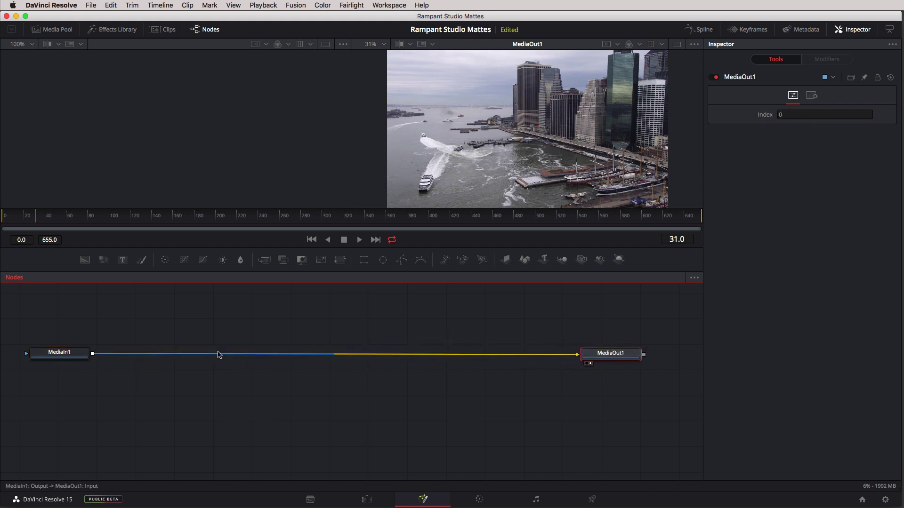
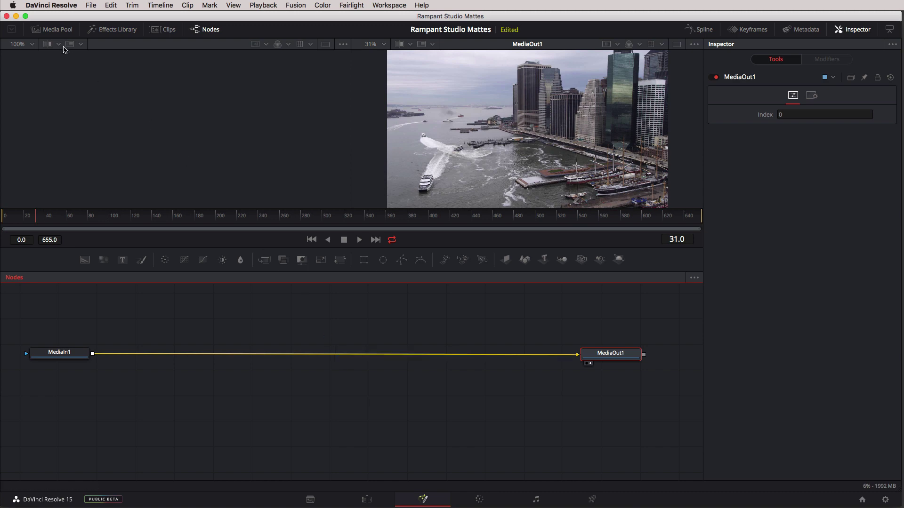
- Add the full matte Studio_Mattes_v2_4K_002.mp4 from the media pool as a separate node above the MediaIn1 connection
click(50, 32)
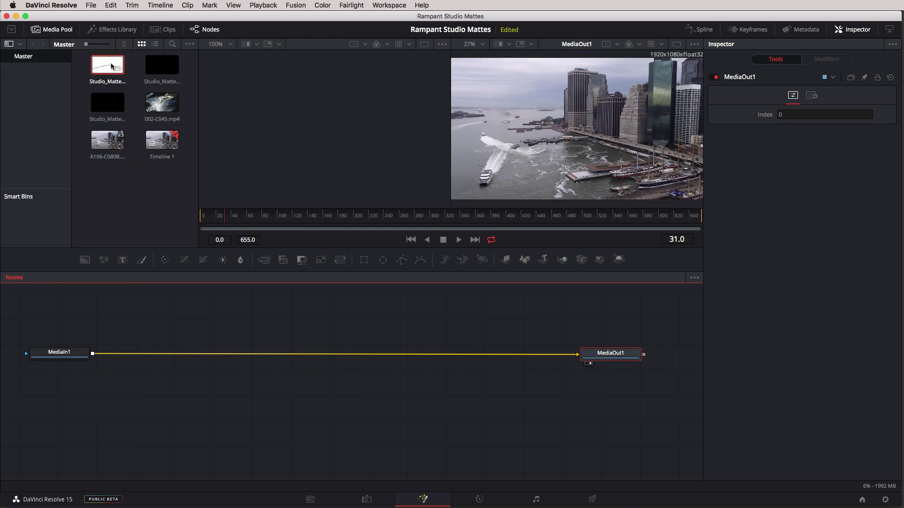
drag(86, 45, 94, 45)
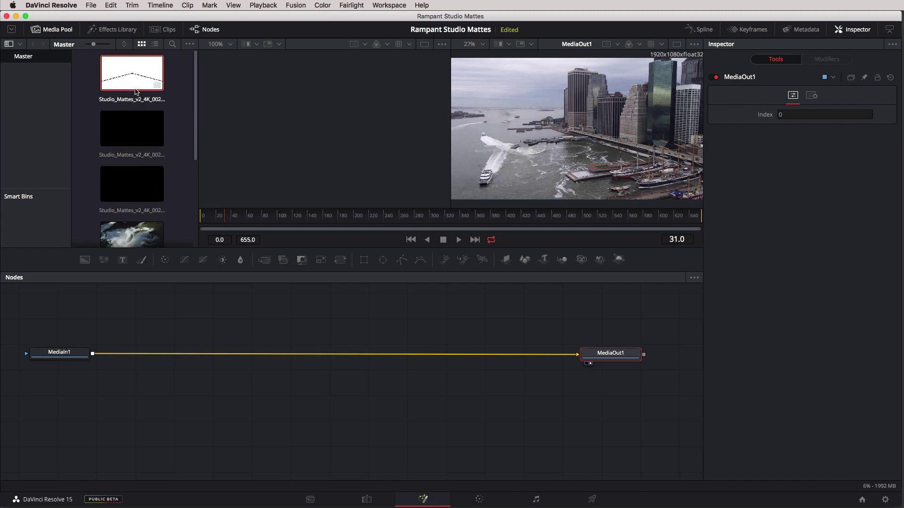
drag(119, 72, 222, 307)
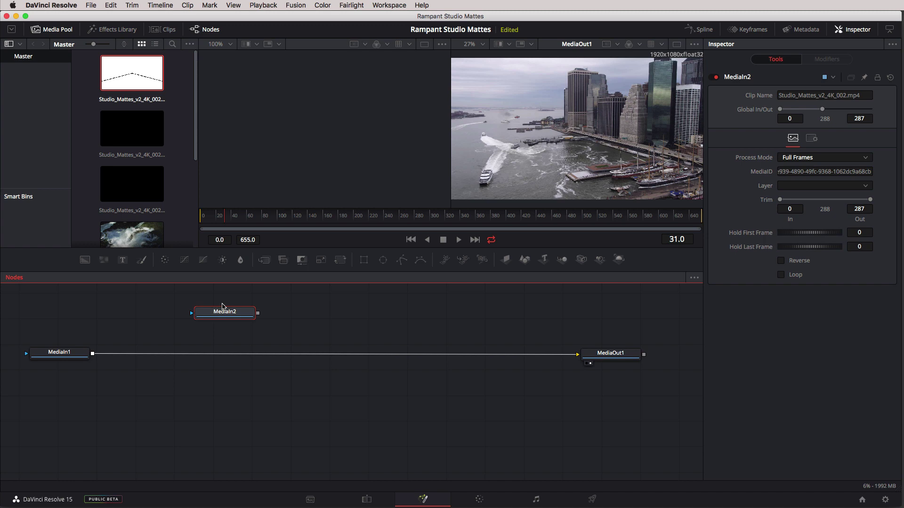
click(367, 499)
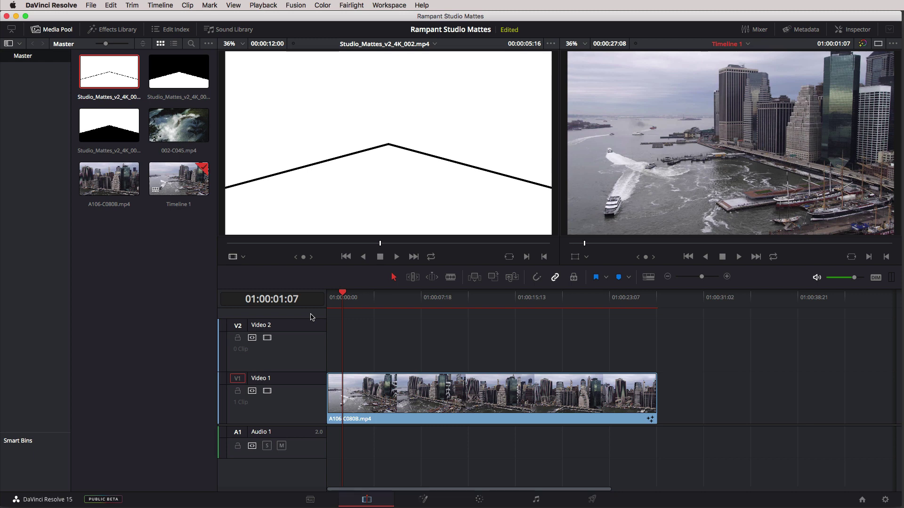
click(423, 500)
- Move MediaIn1 below the matte node and disconnect it from MediaOut1
drag(70, 350, 170, 369)
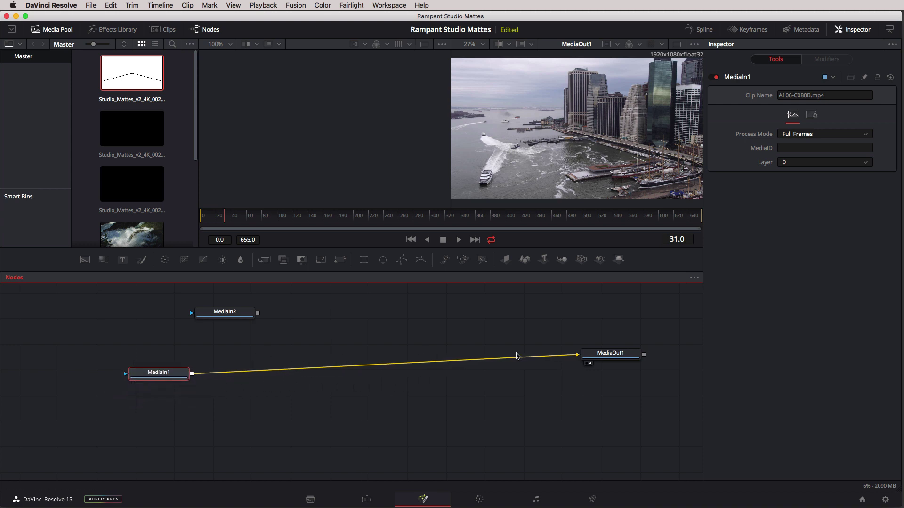
drag(579, 357, 486, 365)
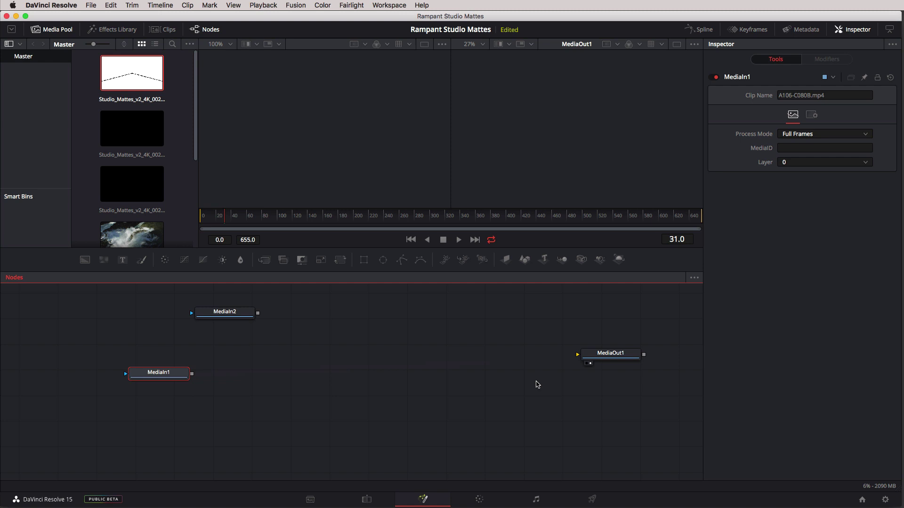
- Rename the MediaIn2 matte node as "RDT Studio Matte Full" and shift it closer above MediaIn1
click(240, 316)
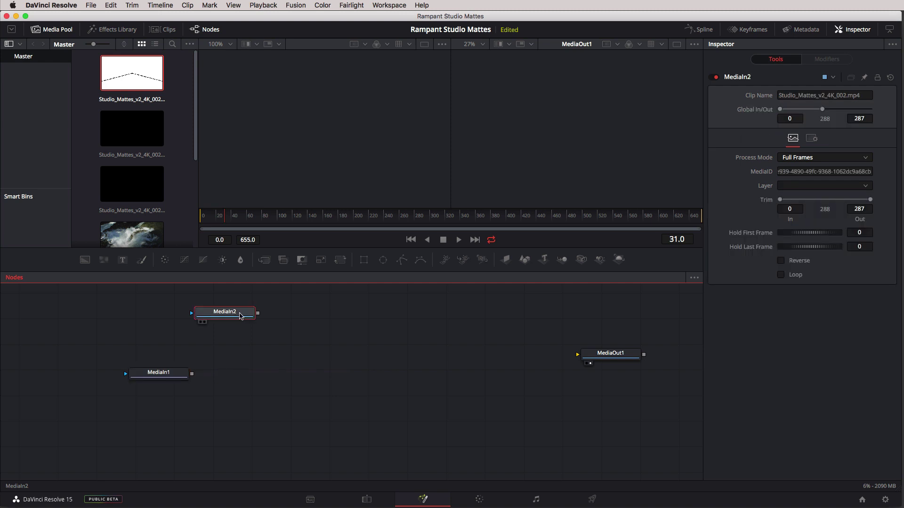
right_click(235, 313)
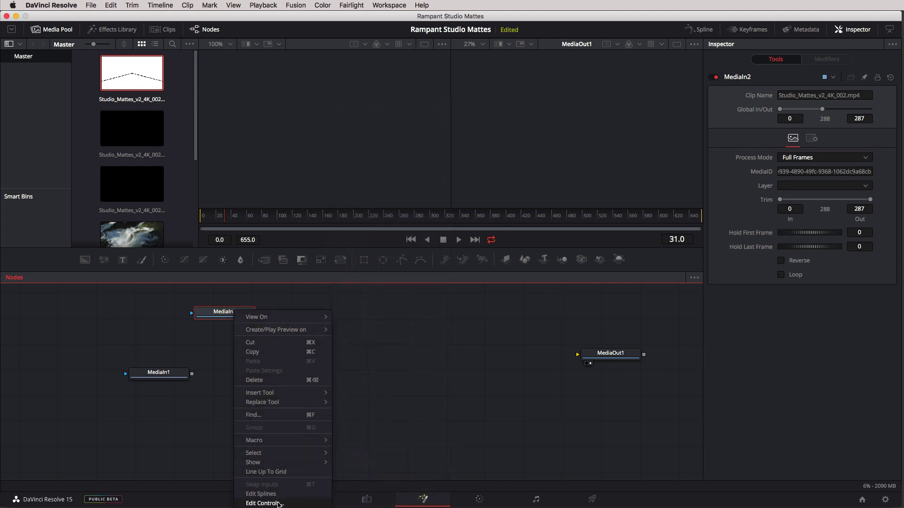
click(225, 318)
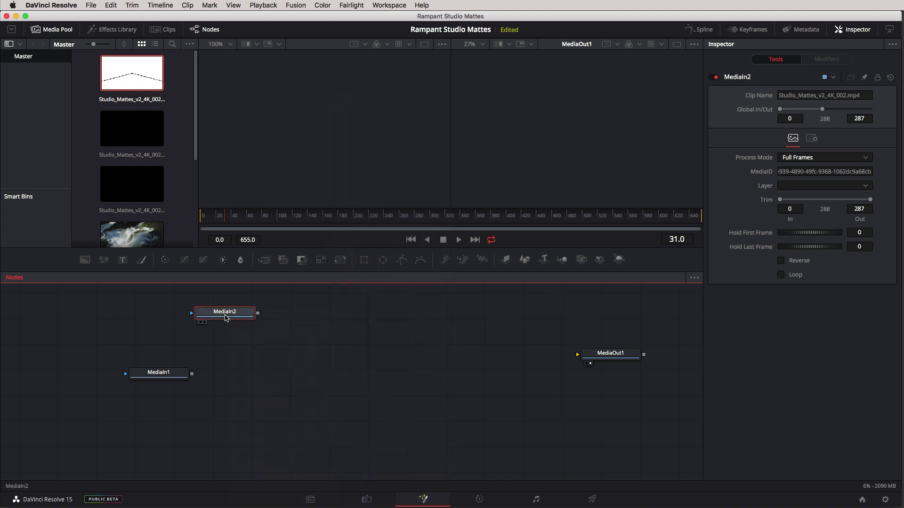
drag(225, 318, 223, 314)
key(F2)
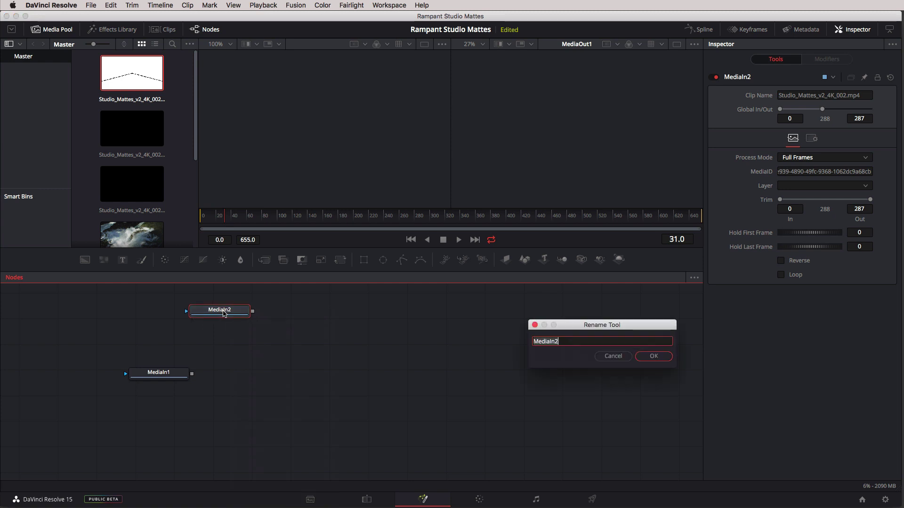
drag(595, 326, 409, 309)
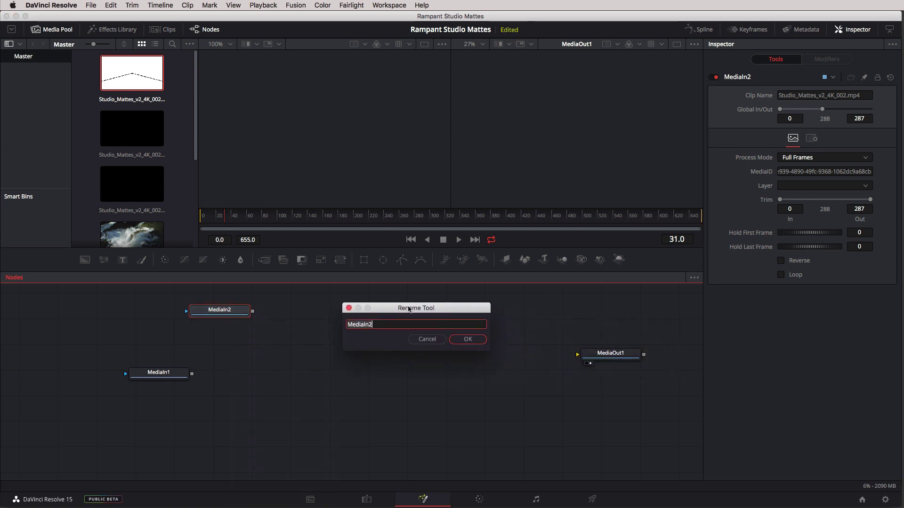
text(R)
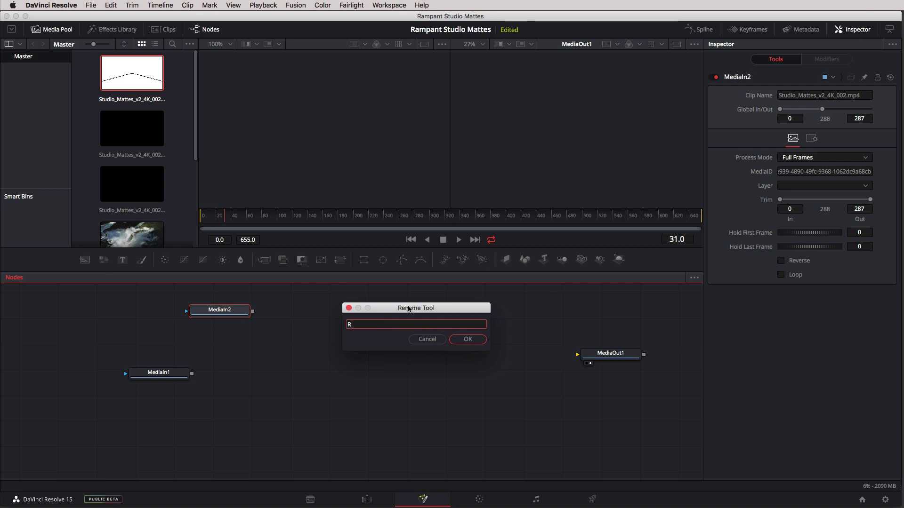
text(DT Studio Matte Full)
click(460, 341)
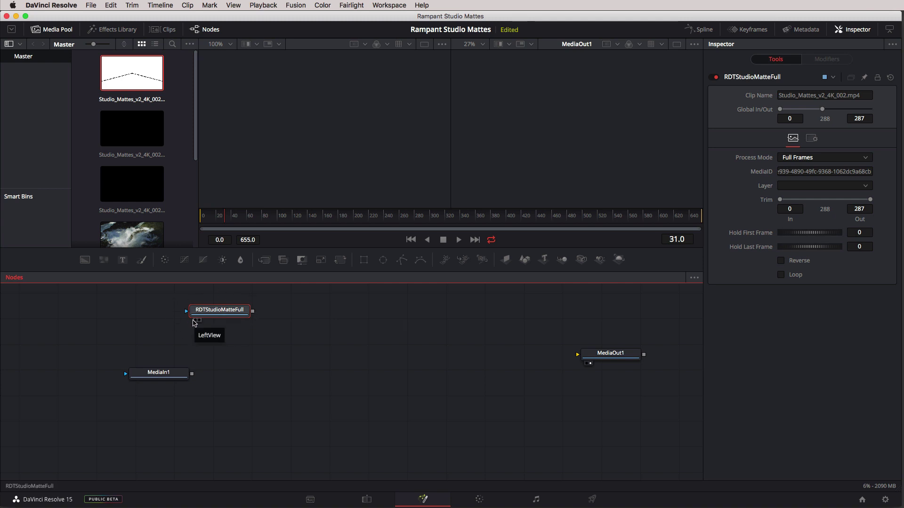
drag(222, 315, 197, 316)
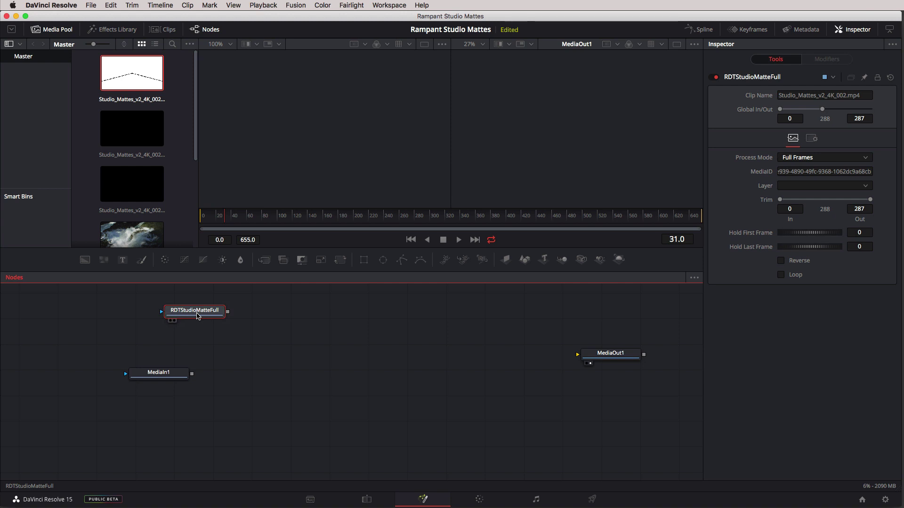
- Add a Channel Booleans node after the RDTStudioMatteFull node by searching the tools for "channel"
click(109, 30)
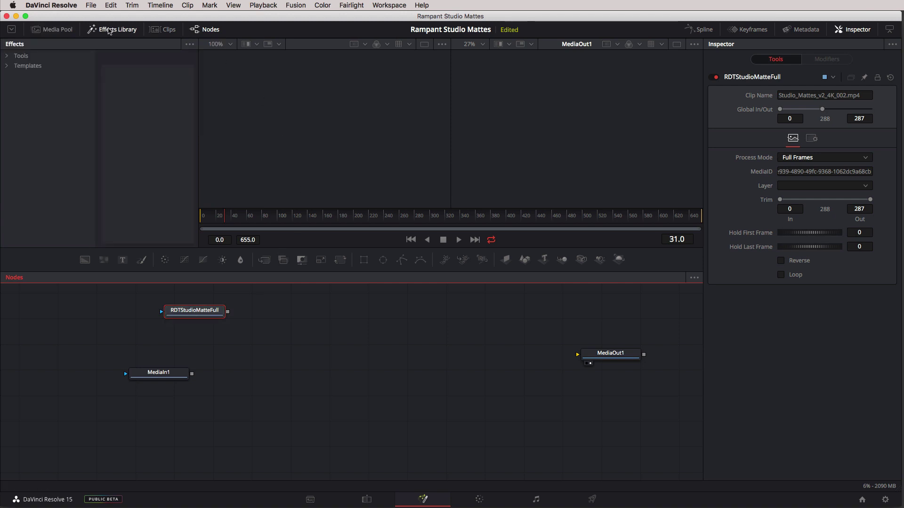
click(57, 30)
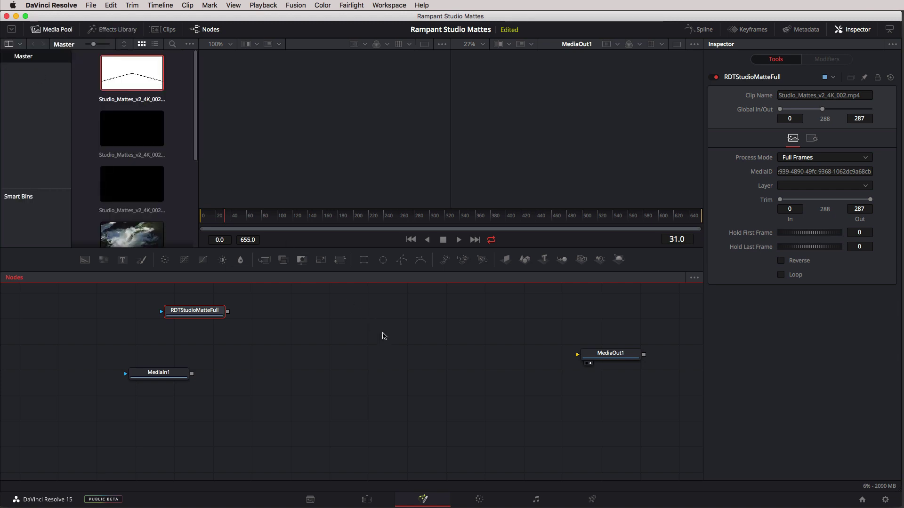
key(shift+space)
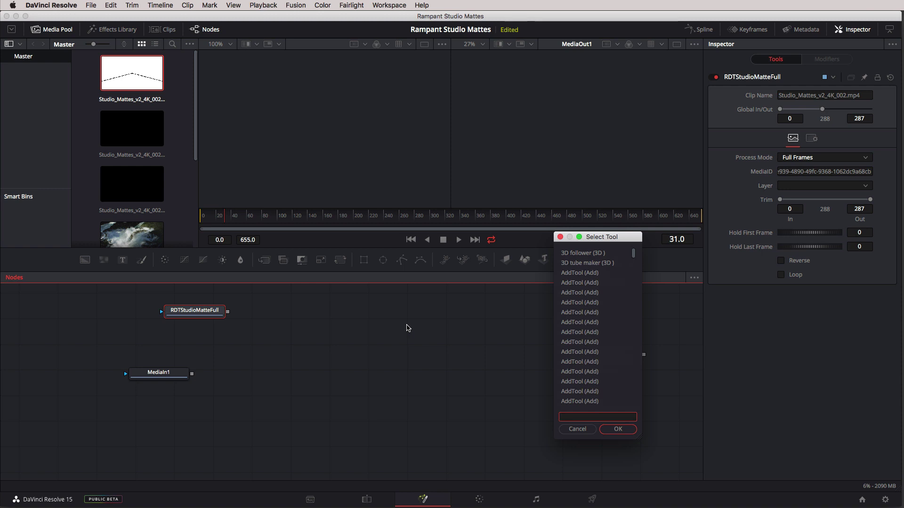
drag(601, 237, 410, 152)
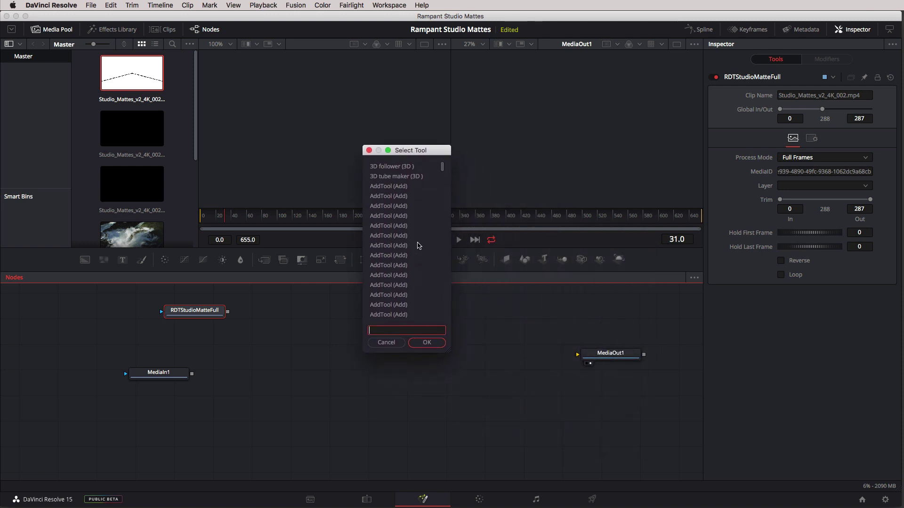
text(channel)
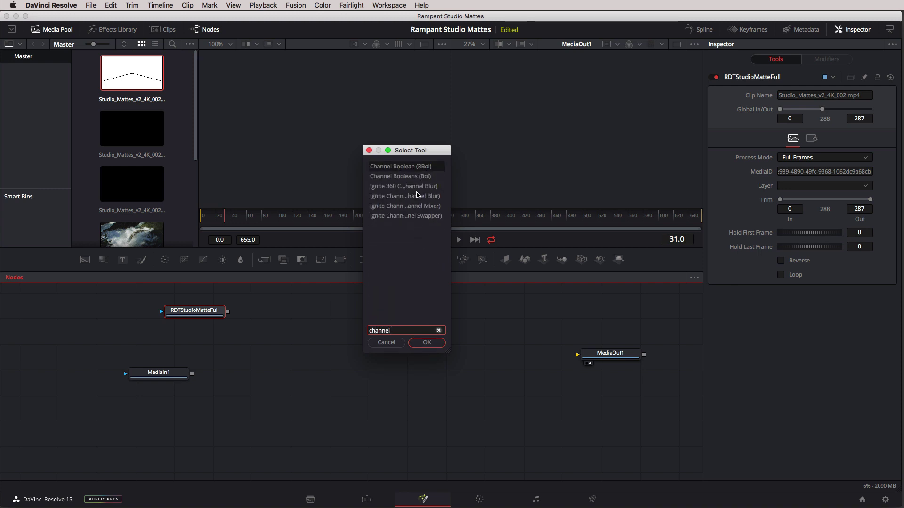
click(408, 178)
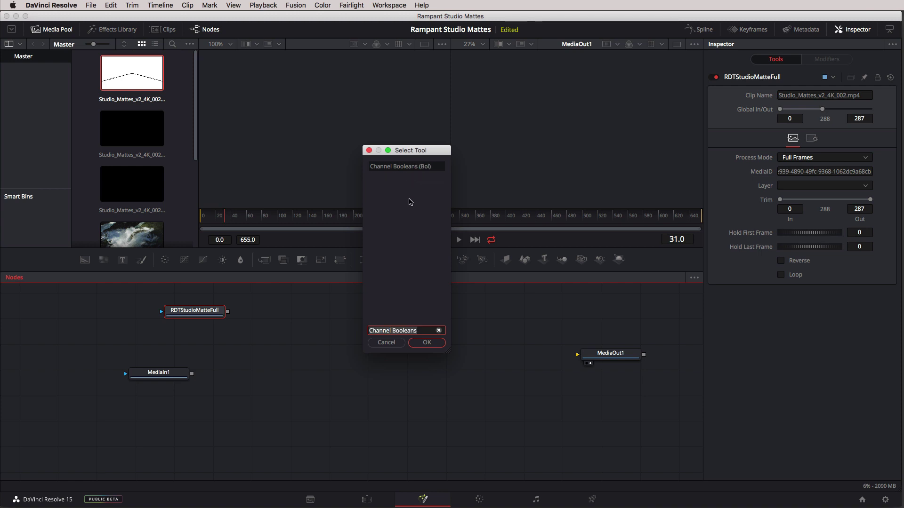
click(426, 343)
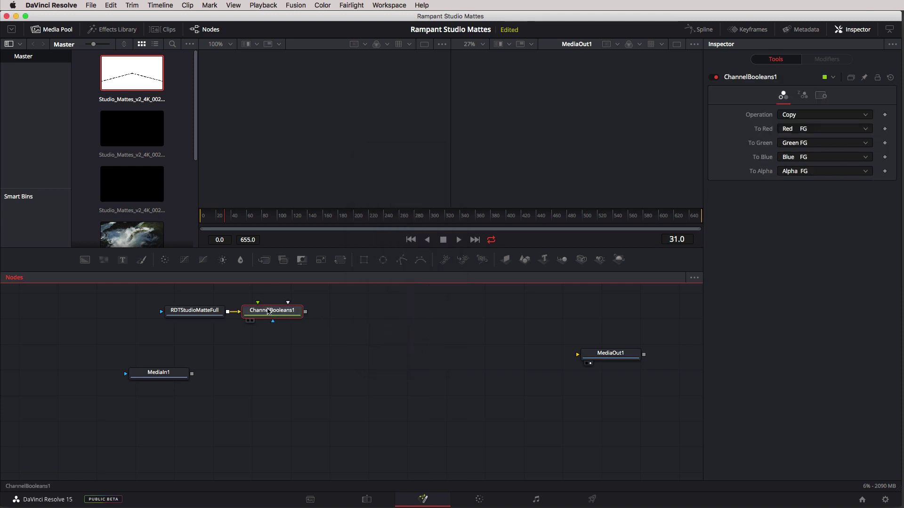
- Move ChannelBooleans1 midway between the input nodes and MediaOut1, shift the matte node away from it, and disconnect the two
drag(276, 312, 368, 354)
drag(195, 312, 165, 315)
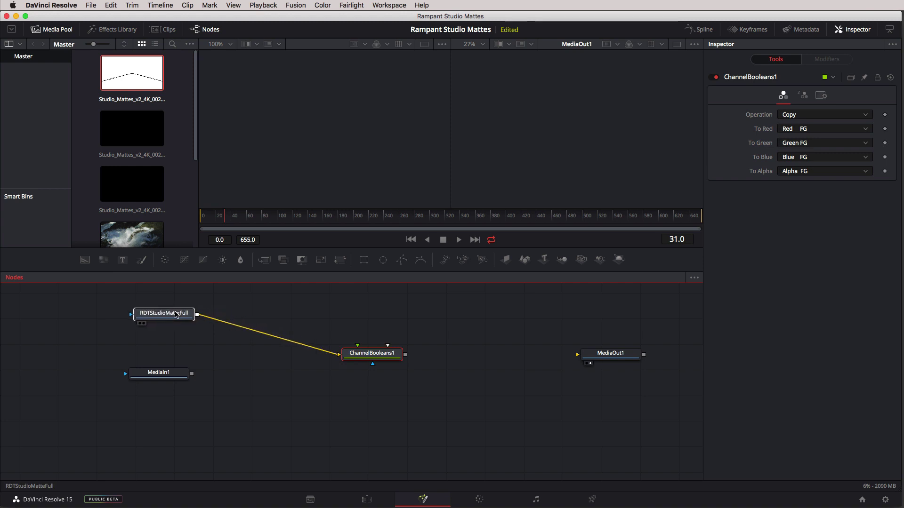
drag(338, 354, 245, 332)
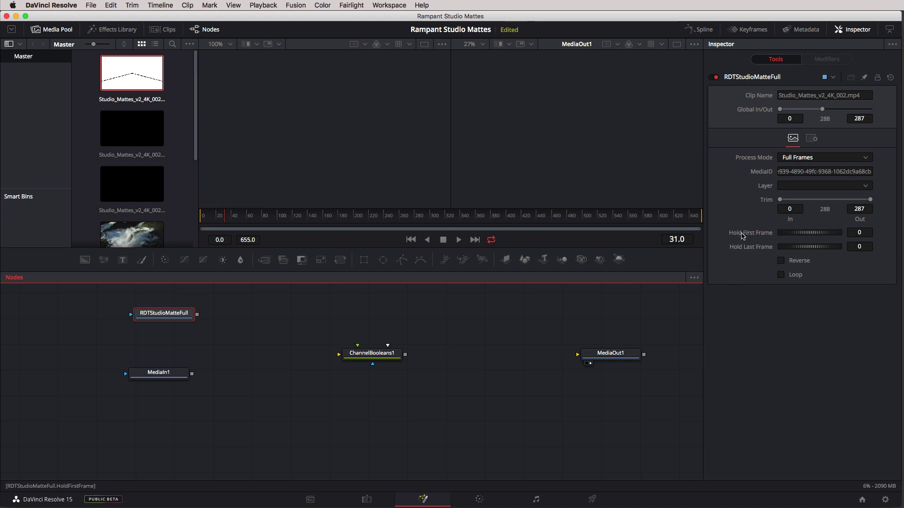
- Set the RDTStudioMatteFull node's Hold First Frame to 48 and Hold Last Frame to 1000
click(861, 232)
text(48)
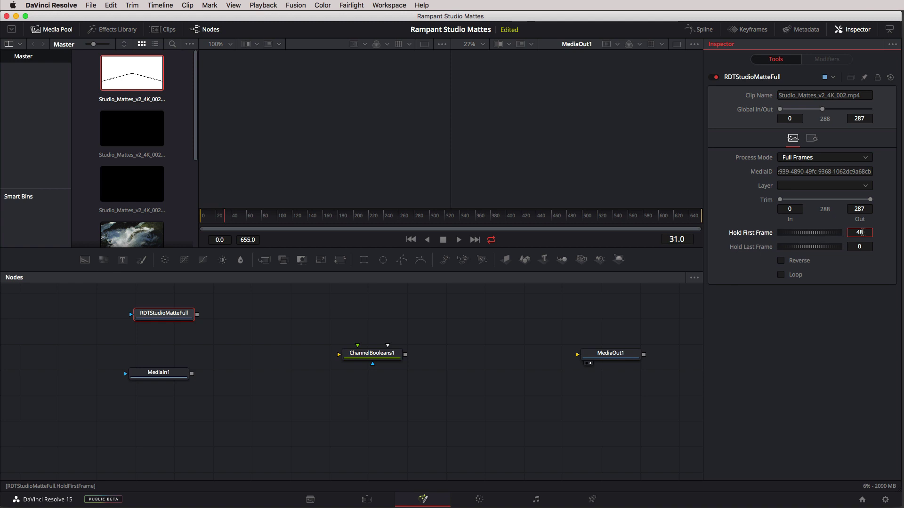
key(Tab)
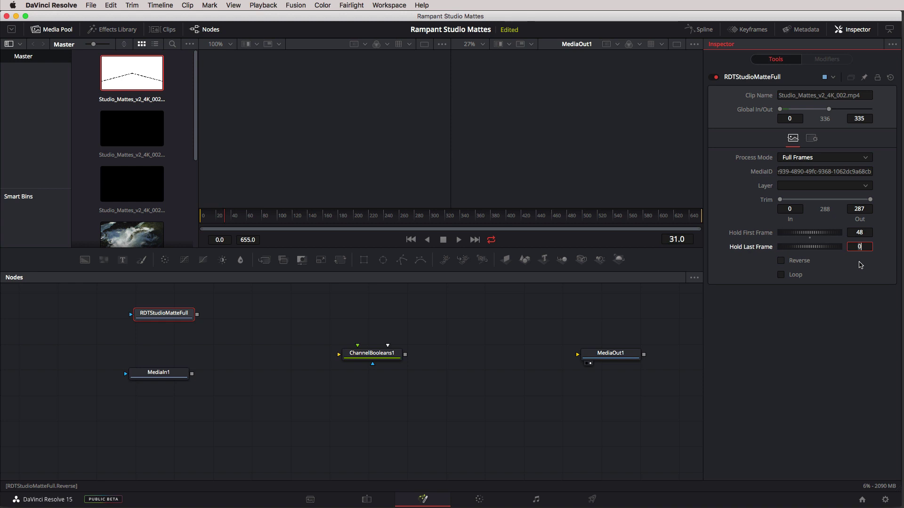
key(BackSpace)
text(1000)
key(Return)
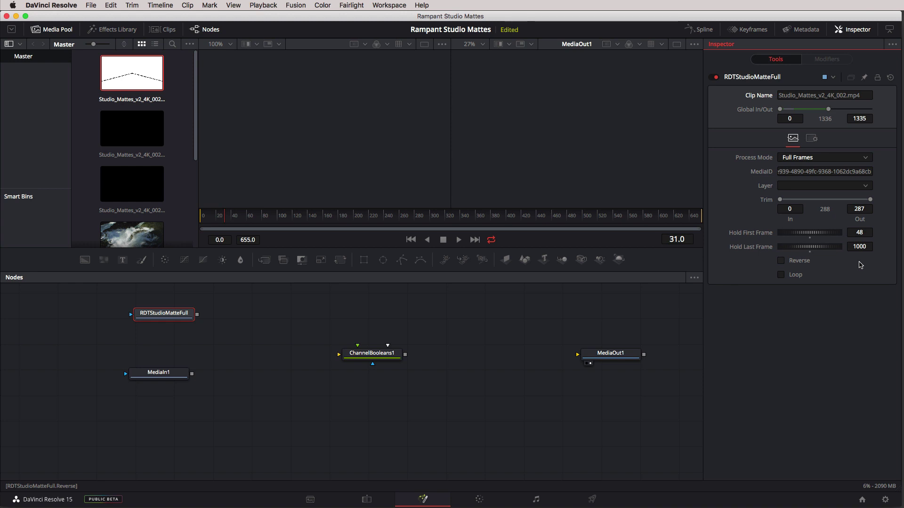
- Connect MediaIn1 to the yellow background input and RDTStudioMatteFull to the green foreground input of ChannelBooleans1
drag(173, 379, 339, 354)
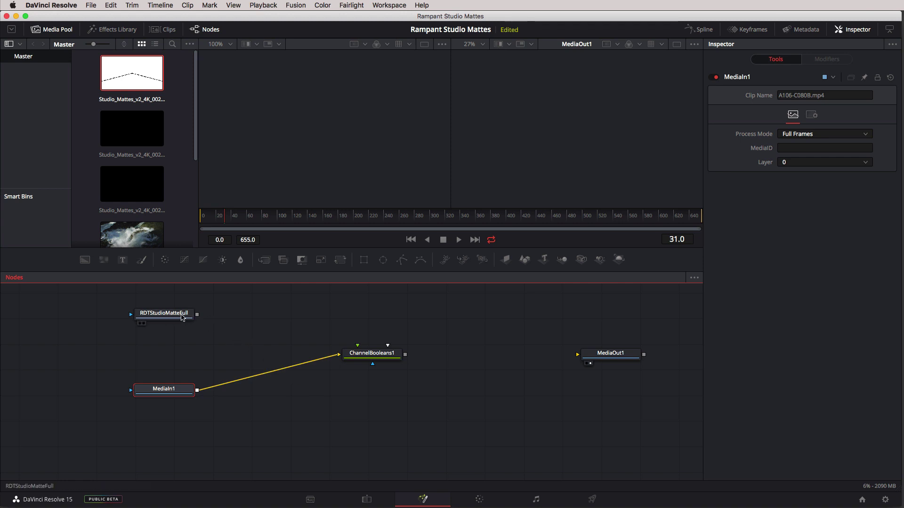
drag(197, 314, 359, 351)
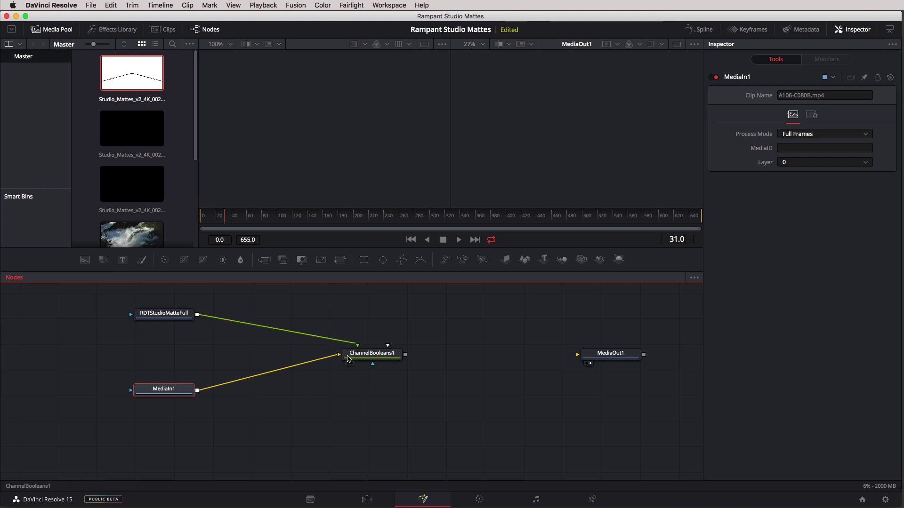
click(390, 366)
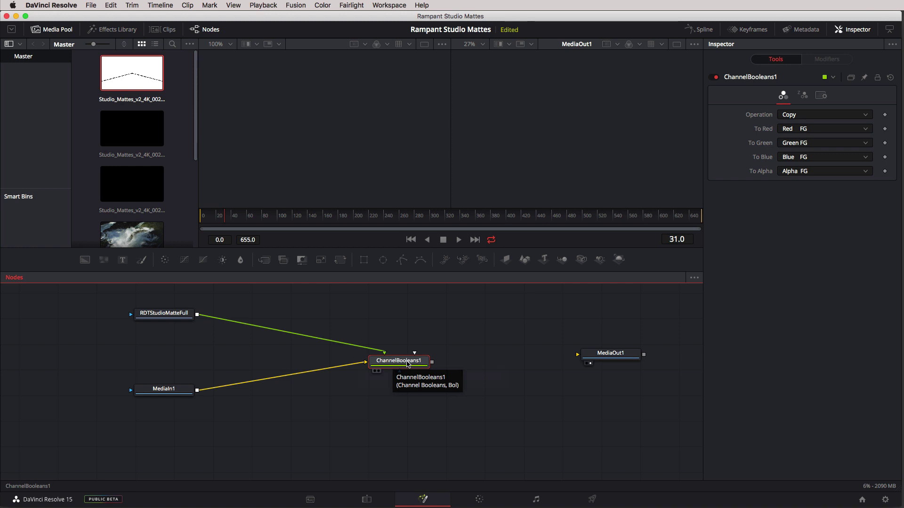
- Display ChannelBooleans1 in the second viewer and move the playhead to frame 178
click(379, 372)
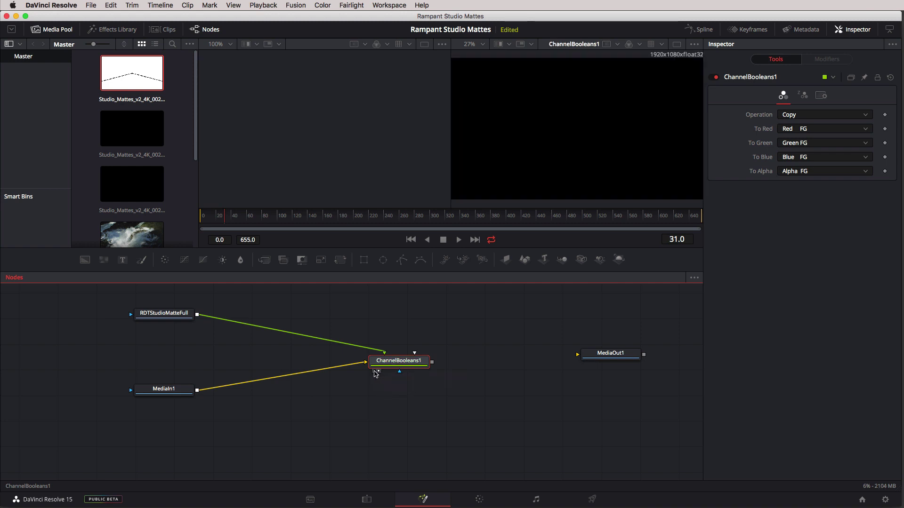
click(375, 372)
click(375, 372)
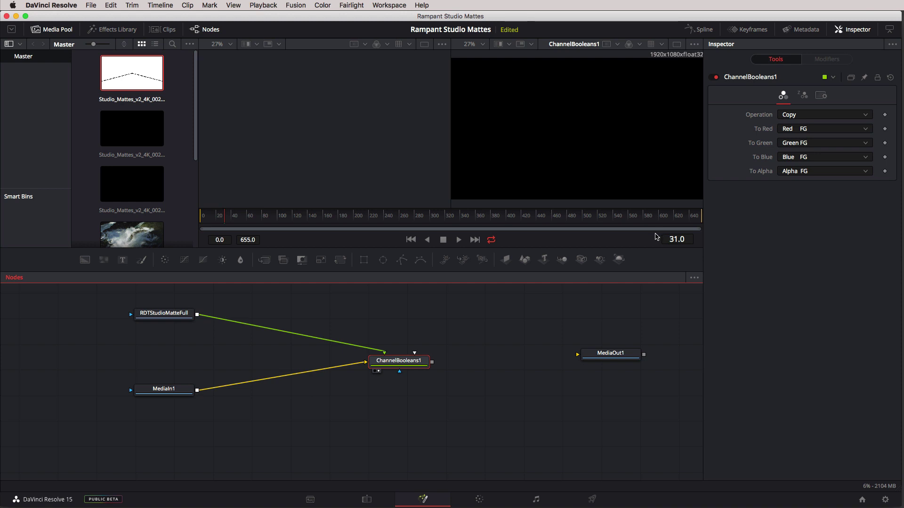
click(337, 216)
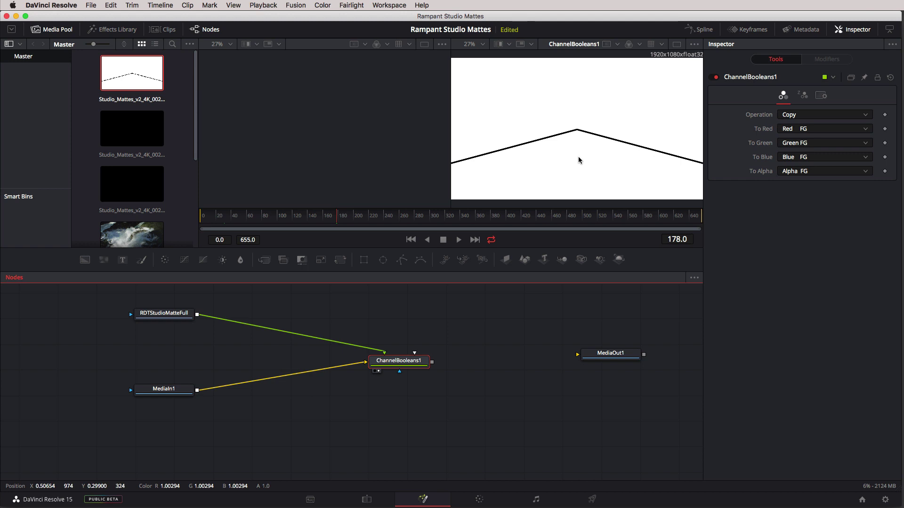
- Set the ChannelBooleans1 operation to Multiply and scrub through the frames to check the matte over the city footage
click(794, 115)
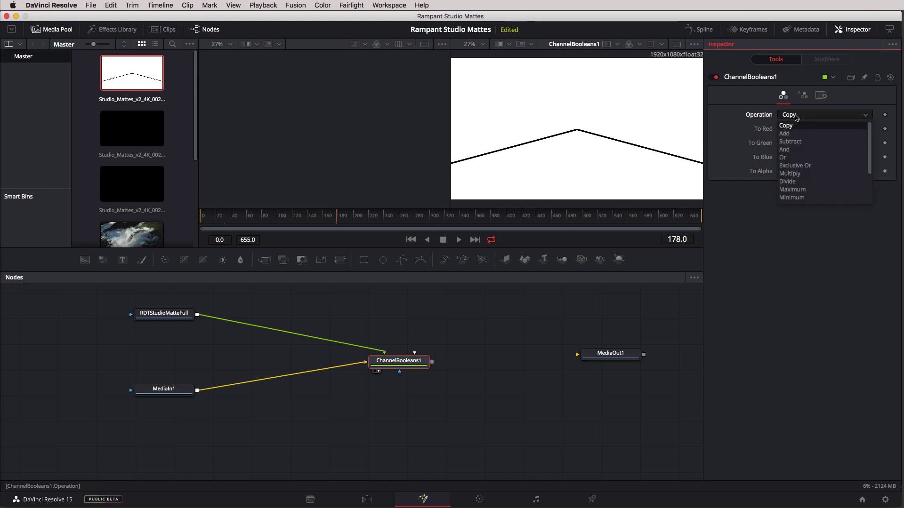
click(801, 173)
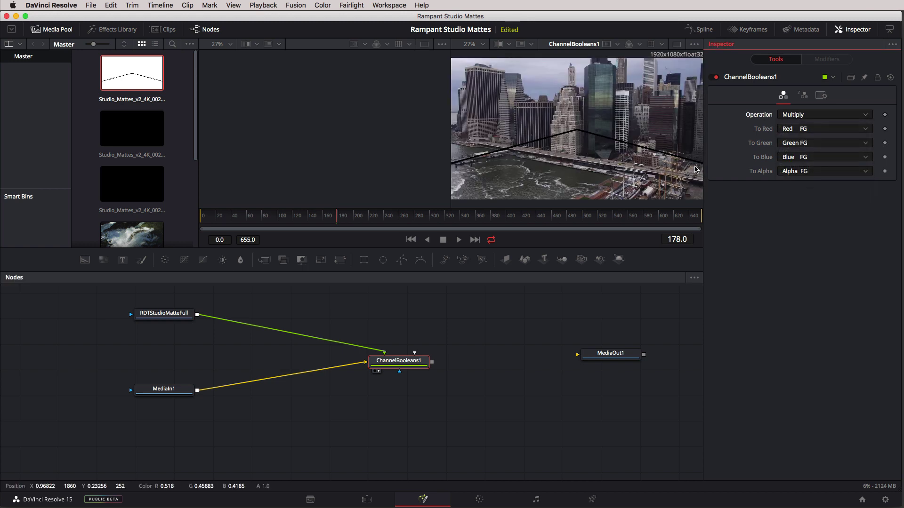
drag(311, 220, 569, 220)
drag(676, 219, 433, 215)
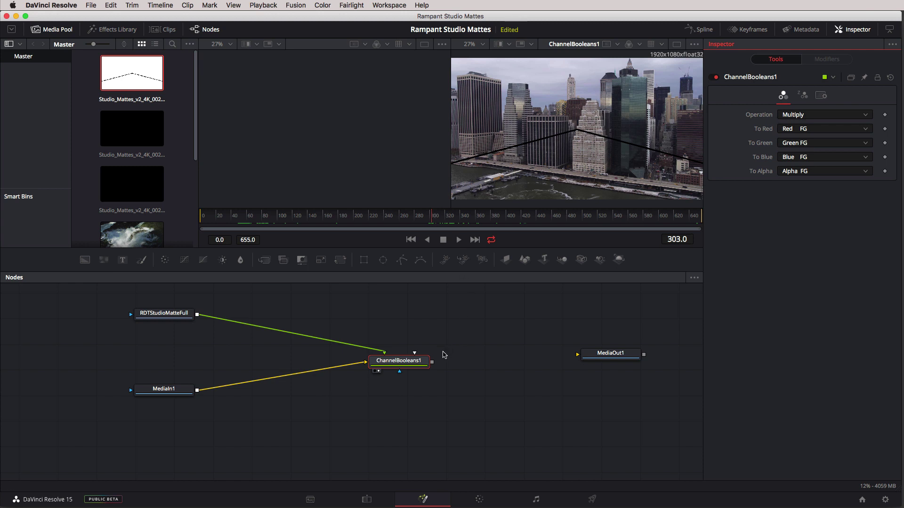
- Connect the ChannelBooleans1 output to MediaOut1 and return to the Edit page
drag(431, 362, 577, 354)
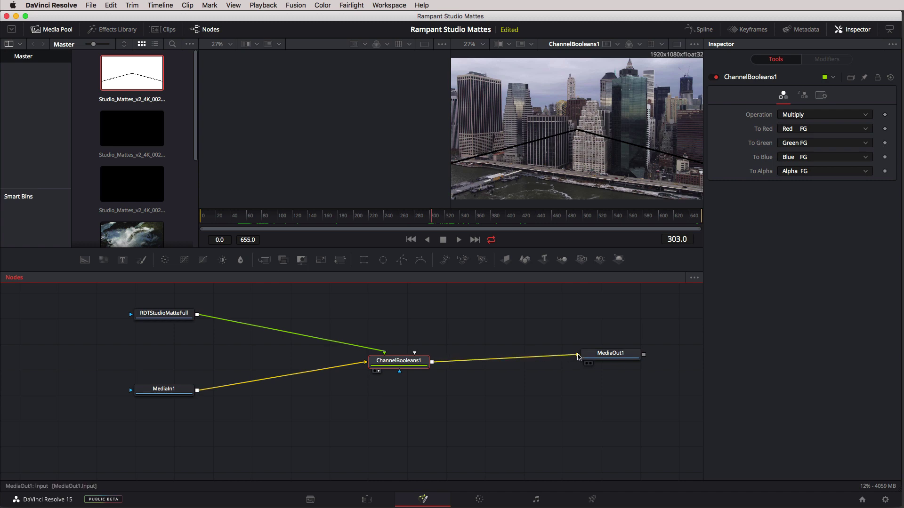
click(368, 498)
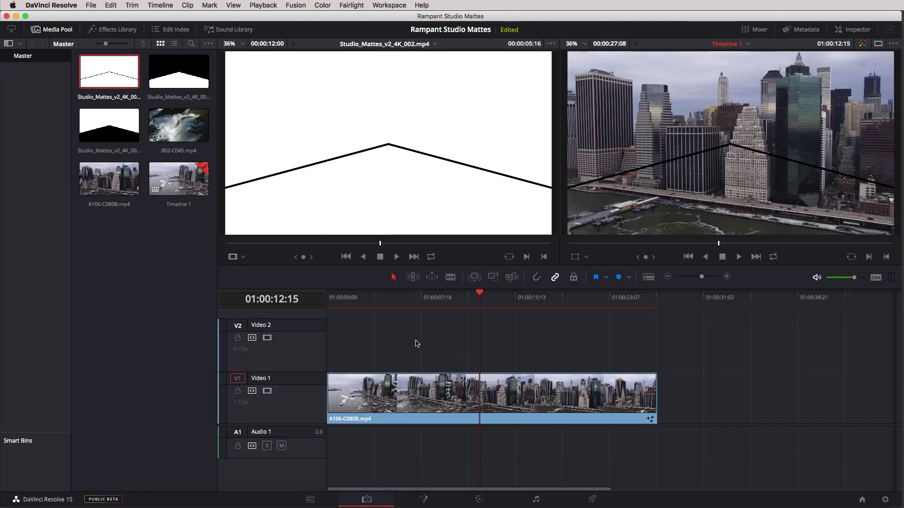
- Trim the city clip's end to 01:00:13:22 and its start to shortly after the matte animation begins
drag(364, 302, 495, 319)
drag(654, 384, 492, 393)
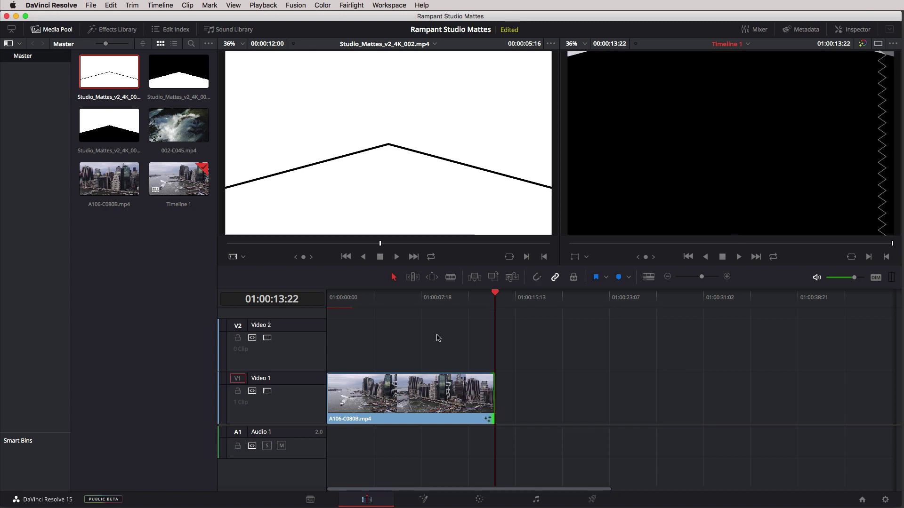
drag(402, 312, 353, 312)
drag(331, 379, 352, 395)
drag(351, 294, 320, 304)
- Delete the city clip from the timeline and place 002-C045.mp4 at the start of Video 1
drag(479, 331, 391, 401)
key(Delete)
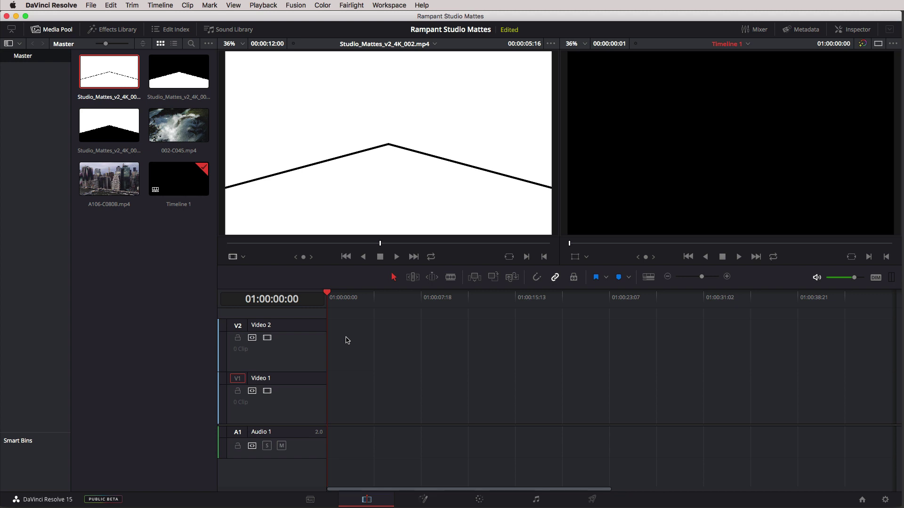
drag(178, 124, 325, 408)
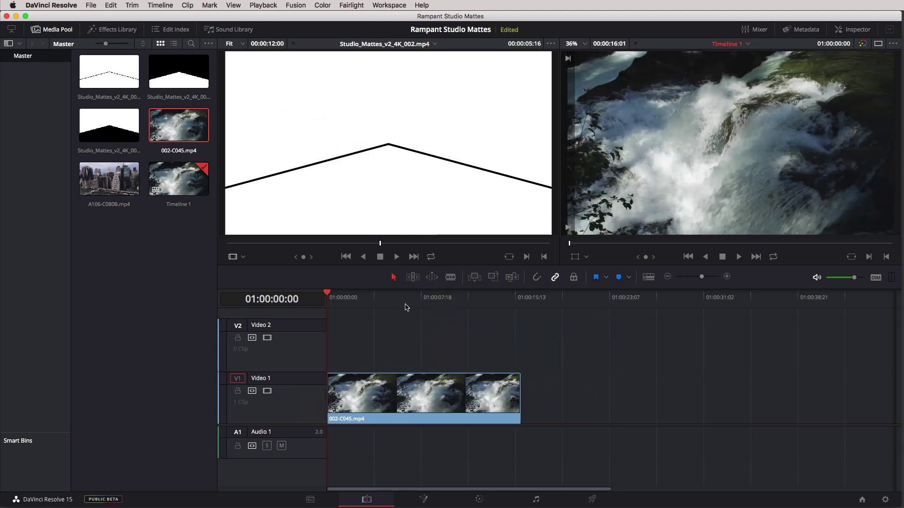
- Open the 002-C045.mp4 clip in Fusion and move MediaIn1 and MediaOut1 lower in the node graph
click(421, 392)
click(429, 500)
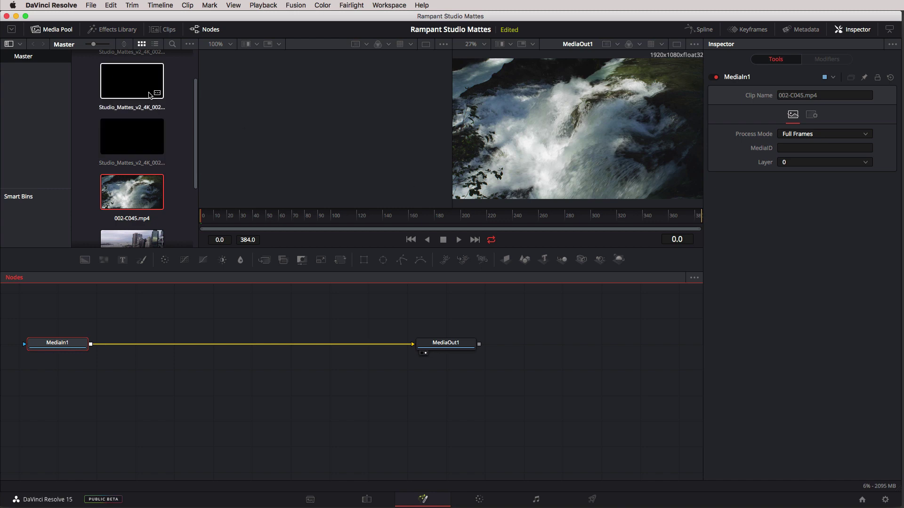
drag(66, 344, 102, 407)
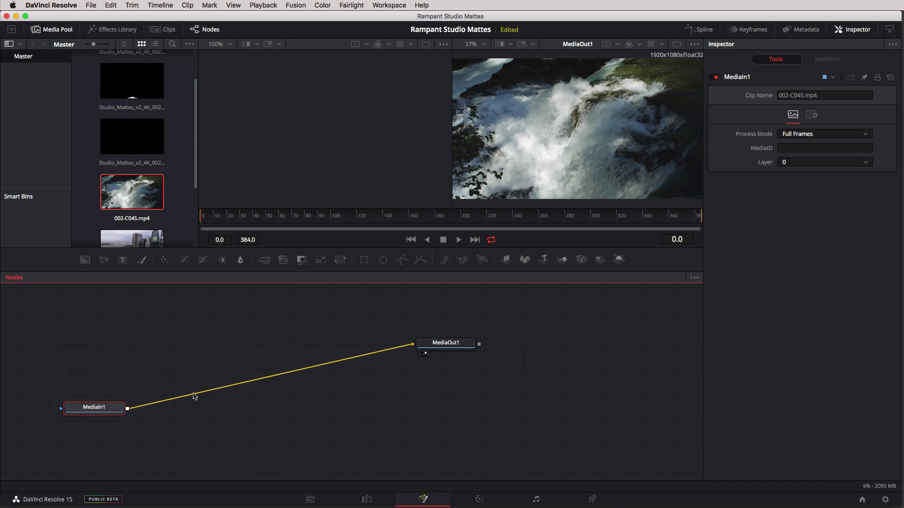
drag(446, 352, 462, 402)
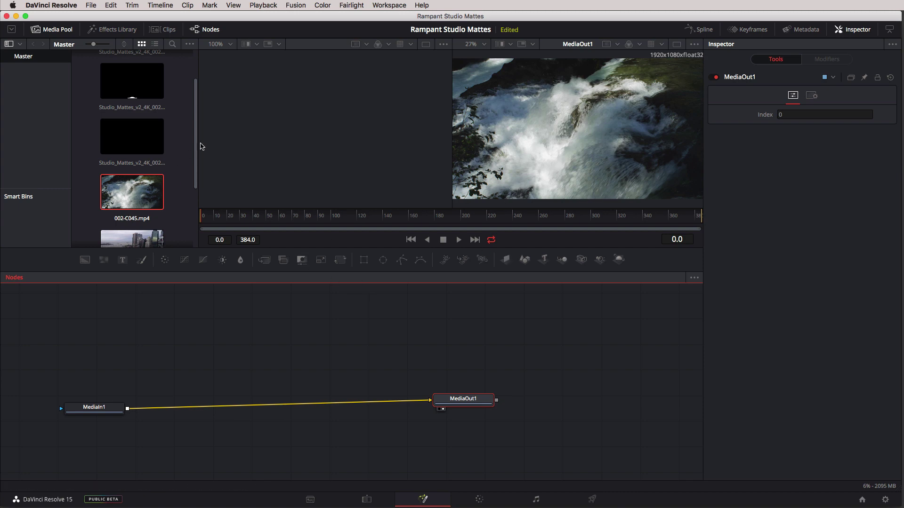
- Hide the bin list, add Studio_Mattes_v2_4K_002_Part_01.mp4 as a separate node above MediaIn1, and align MediaIn1 directly beneath it
click(8, 44)
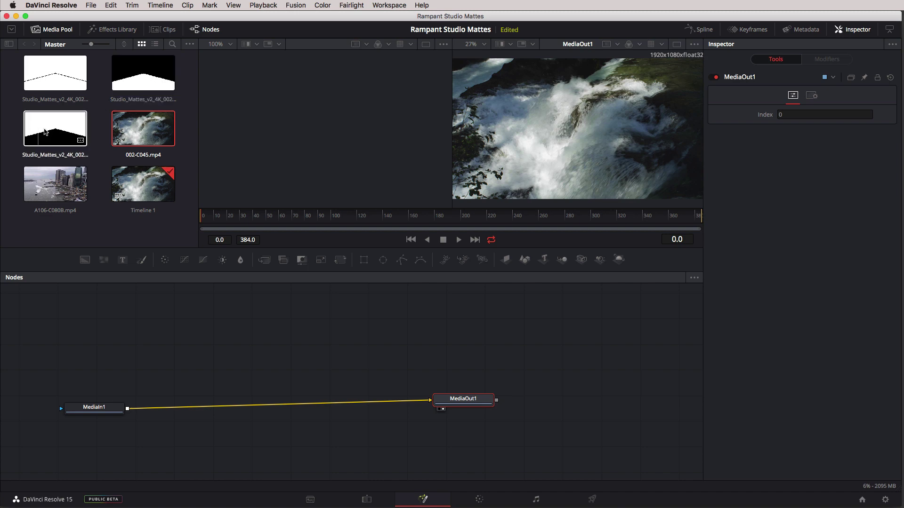
drag(150, 71, 103, 331)
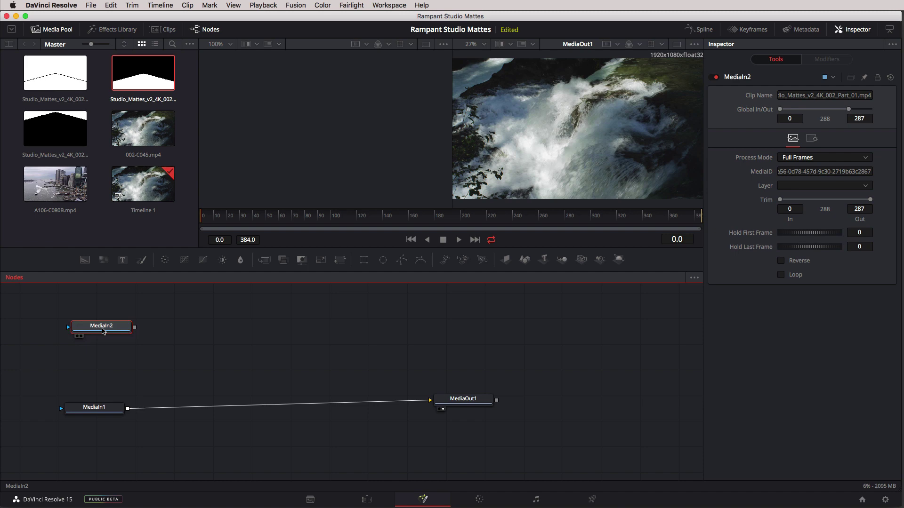
drag(100, 409, 108, 385)
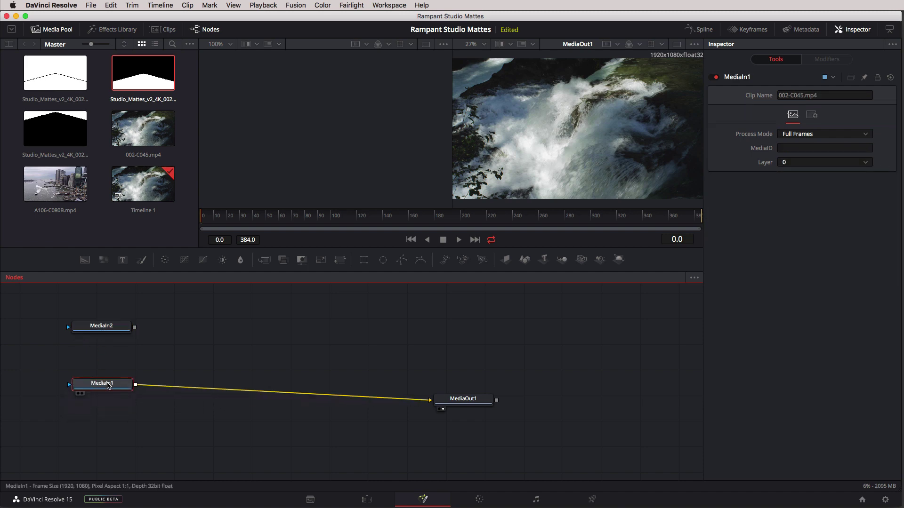
- Rename the MediaIn1 node as "Waterfalls" and disconnect it from MediaOut1
key(F2)
text(Waterfalls)
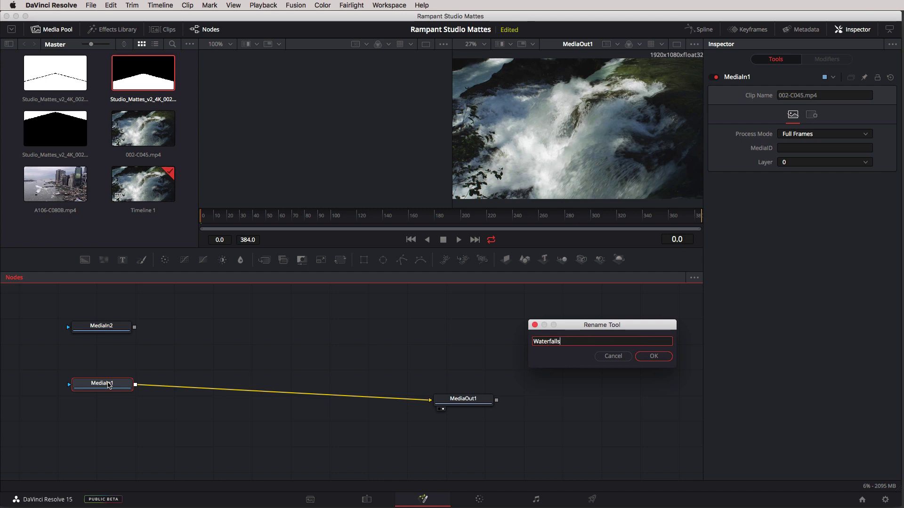
key(Return)
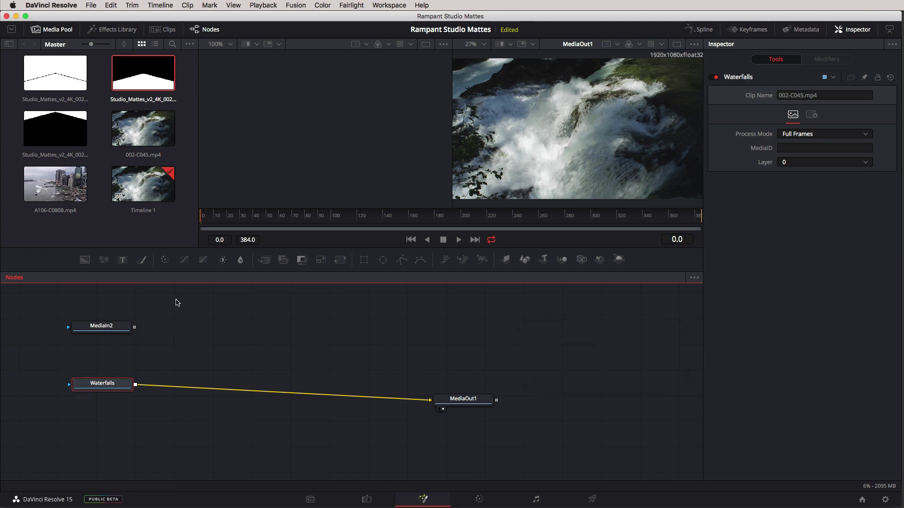
drag(430, 404, 282, 390)
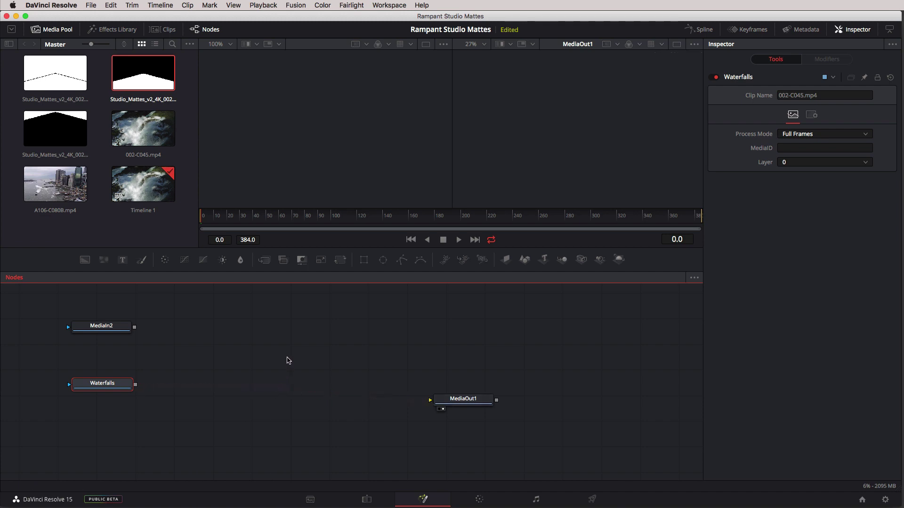
- Add a Channel Booleans (Bol) node, unconnected, between the Waterfalls and MediaOut1 nodes
key(shift+space)
text(Channel Booleans)
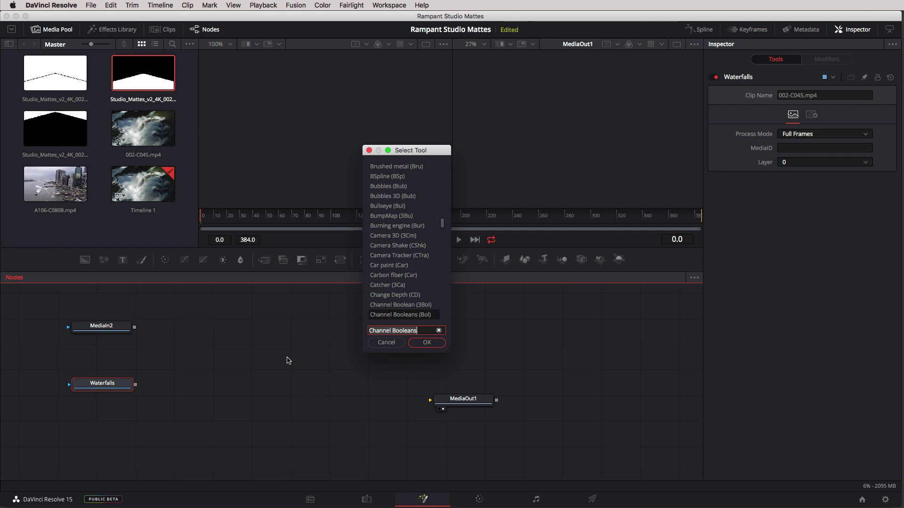
text(channel)
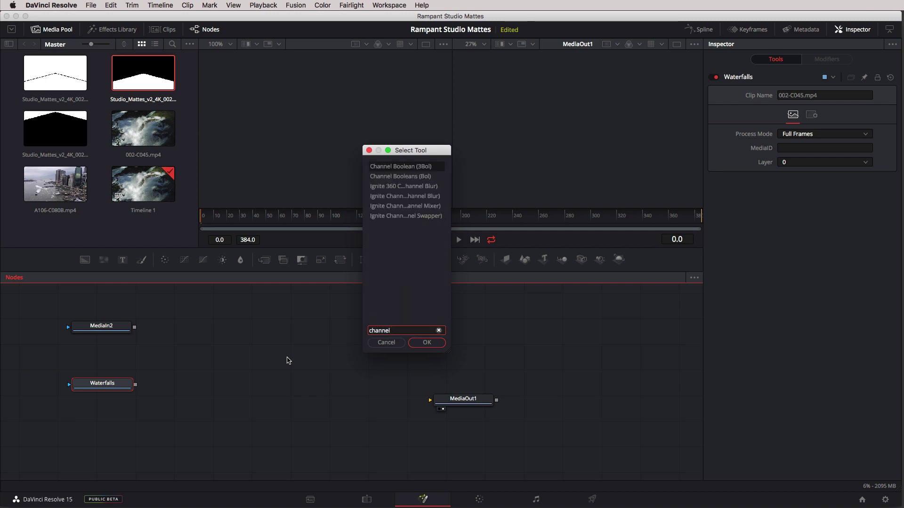
click(408, 179)
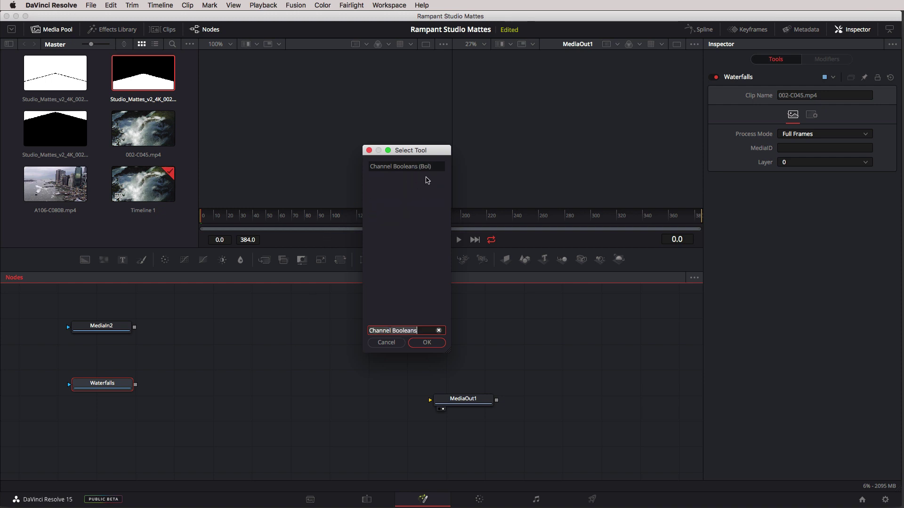
click(427, 343)
drag(198, 384, 361, 383)
drag(258, 385, 258, 396)
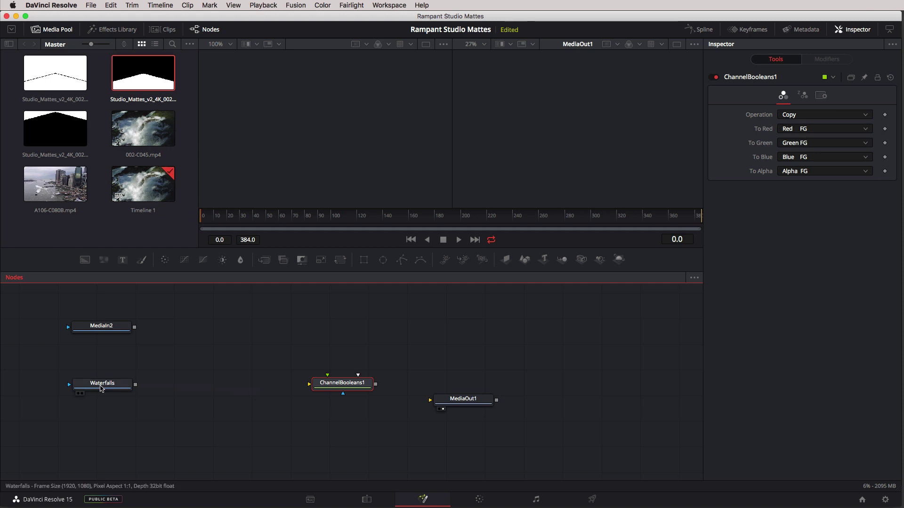
- Connect Waterfalls to the background input of ChannelBooleans1 and MediaIn2 to its foreground input, moving both sources closer
drag(101, 384, 149, 403)
drag(105, 323, 226, 313)
drag(150, 403, 309, 384)
drag(253, 319, 328, 378)
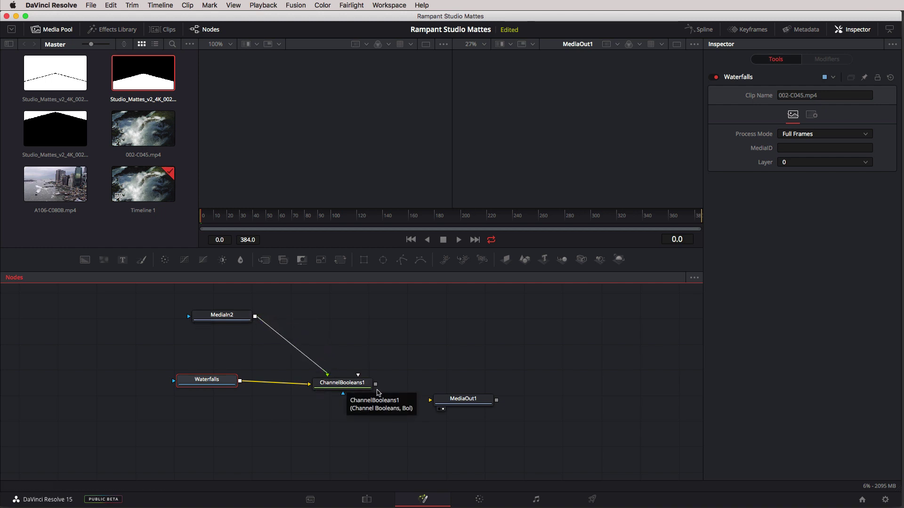
- Move ChannelBooleans1 up between its sources and show its output in the second viewer at frame 82
drag(357, 387, 324, 367)
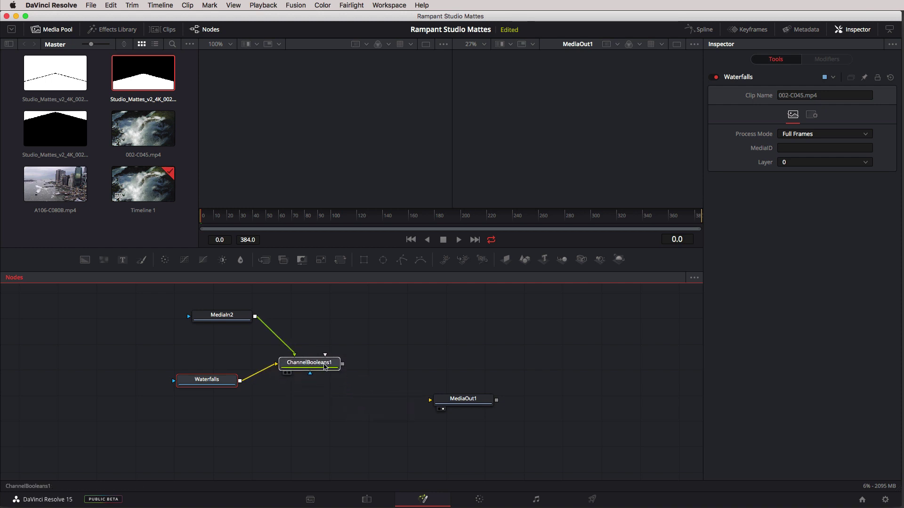
click(289, 374)
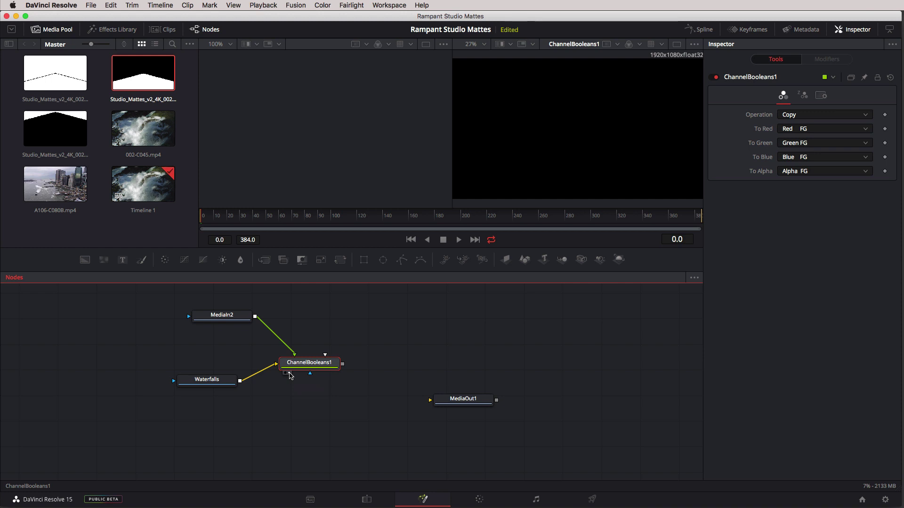
click(310, 217)
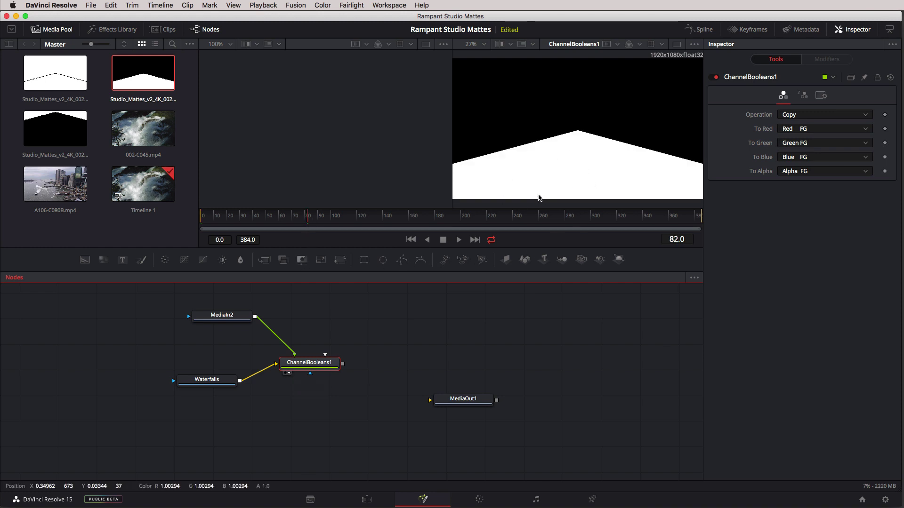
- Set MediaIn2's Hold First Frame to 48 and Hold Last Frame to 1000
click(235, 314)
click(860, 233)
text(48)
click(867, 247)
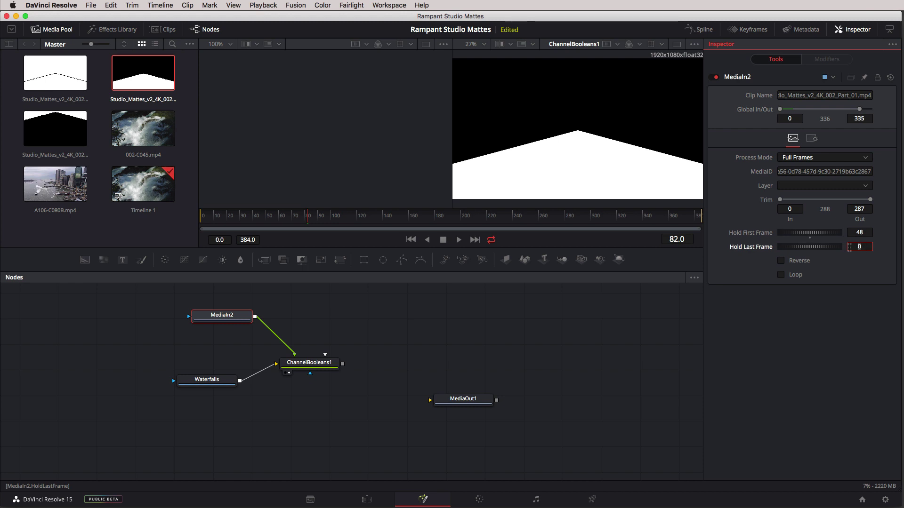
text(1000)
key(Return)
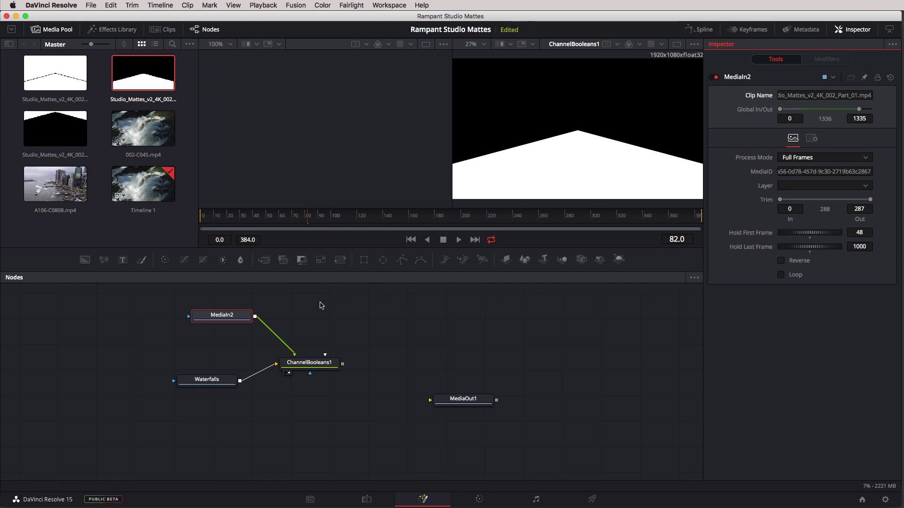
- Set the ChannelBooleans1 operation to Multiply and scrub through the matte animation to check it
click(317, 366)
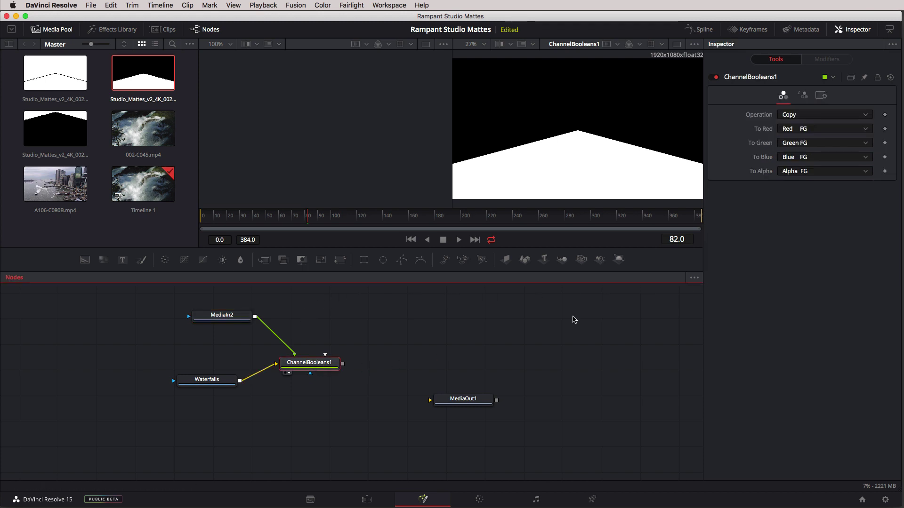
click(812, 117)
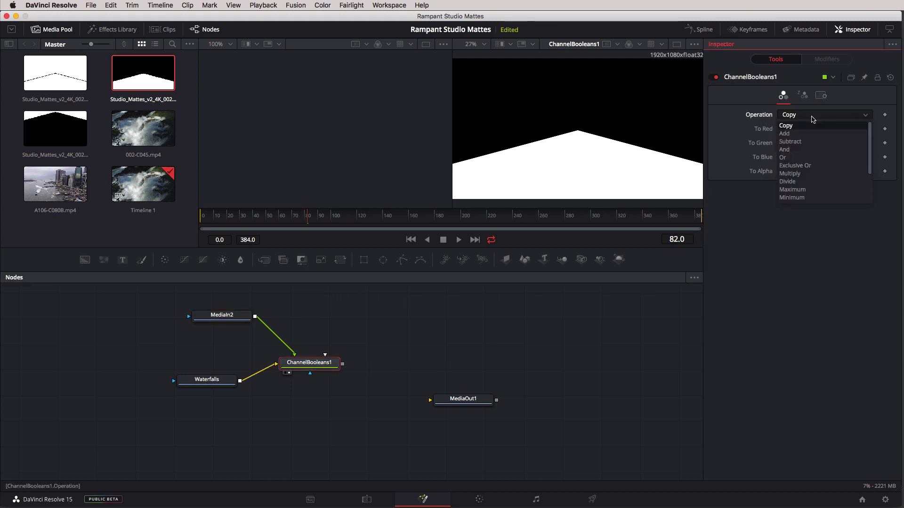
click(794, 173)
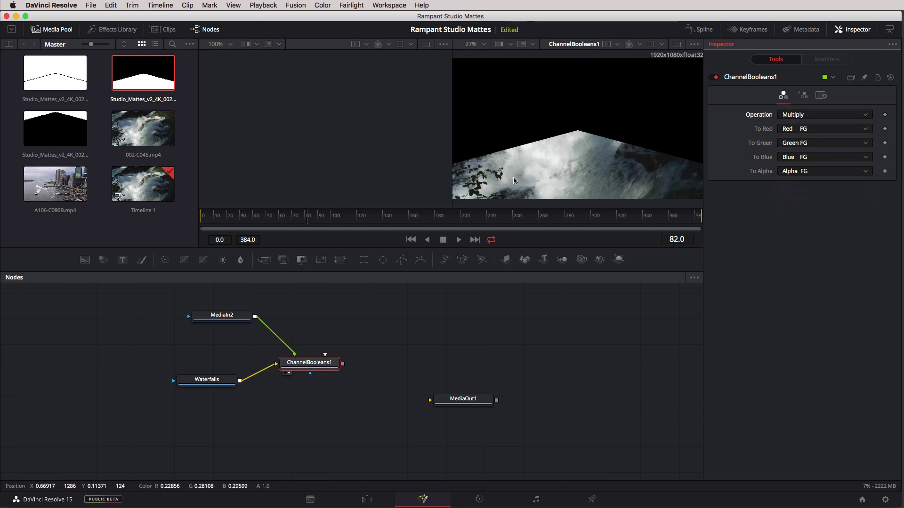
click(260, 217)
drag(260, 217, 307, 210)
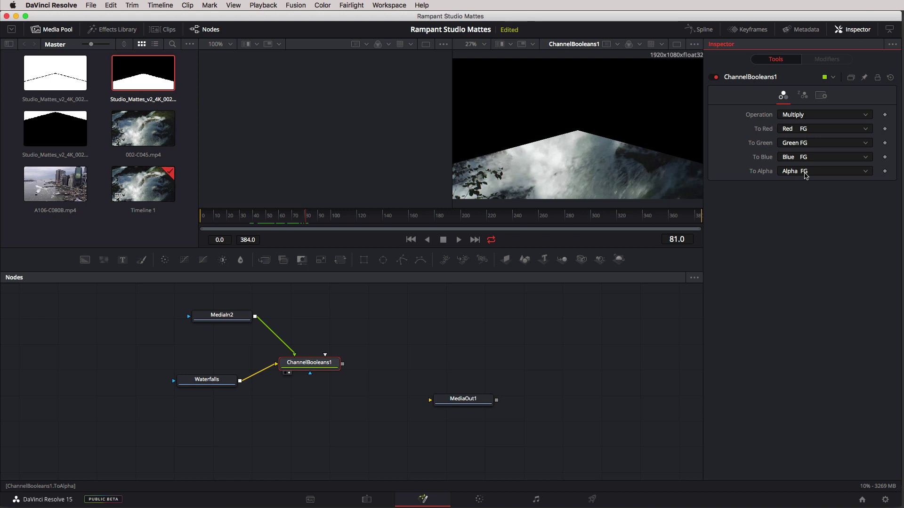
- Set To Alpha on ChannelBooleans1 to Red FG and scrub through the frames to check the transparency
click(821, 175)
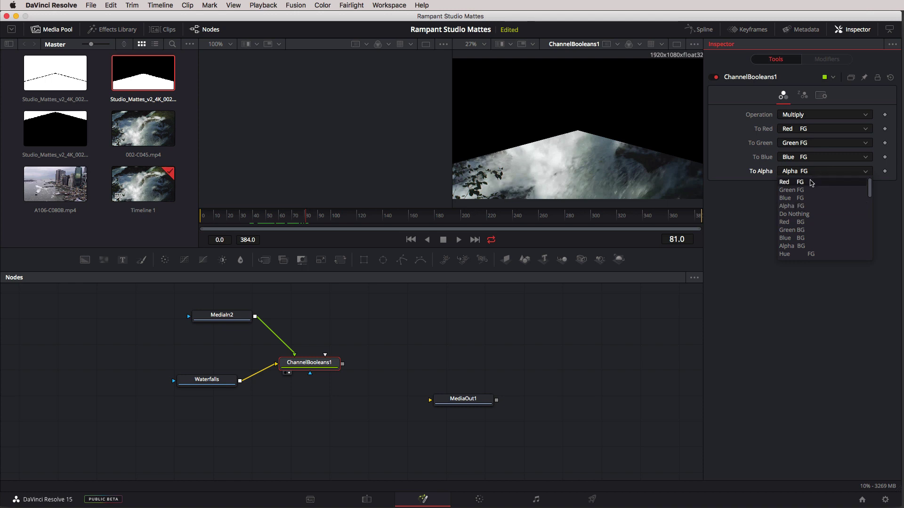
click(811, 183)
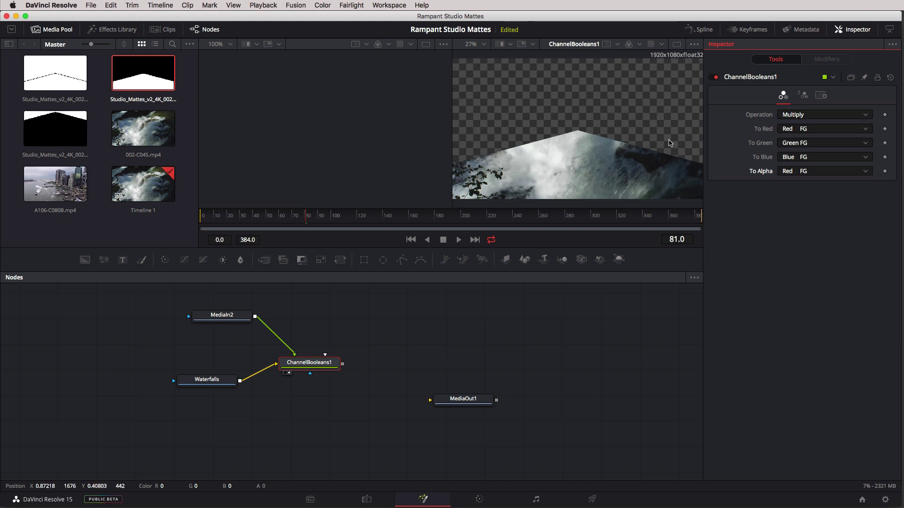
drag(298, 219, 317, 212)
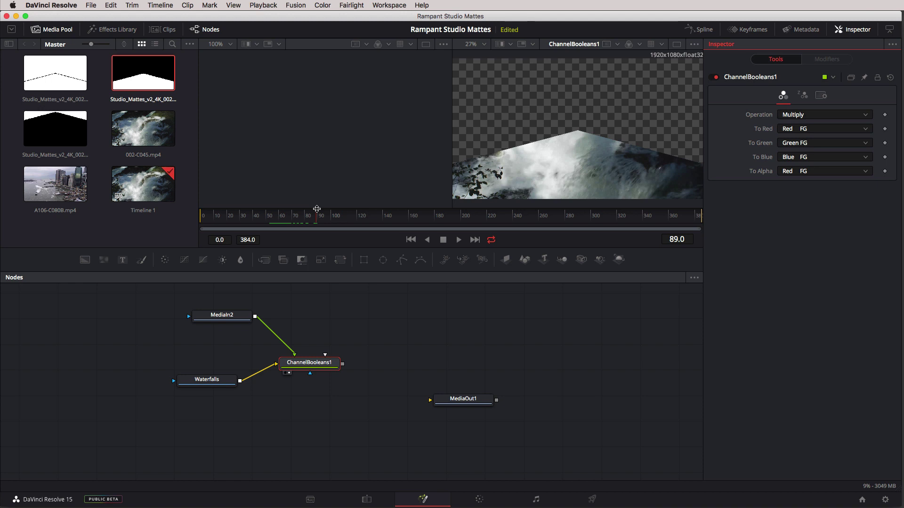
- Insert a DVE node between Waterfalls and ChannelBooleans1, set its Center Y to about 0.306, and preview the reframed footage
drag(311, 366, 380, 335)
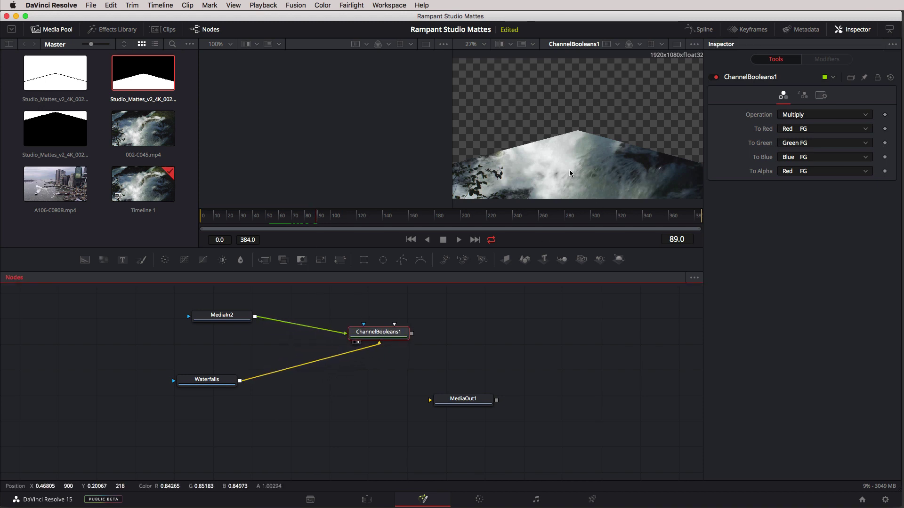
drag(209, 381, 188, 382)
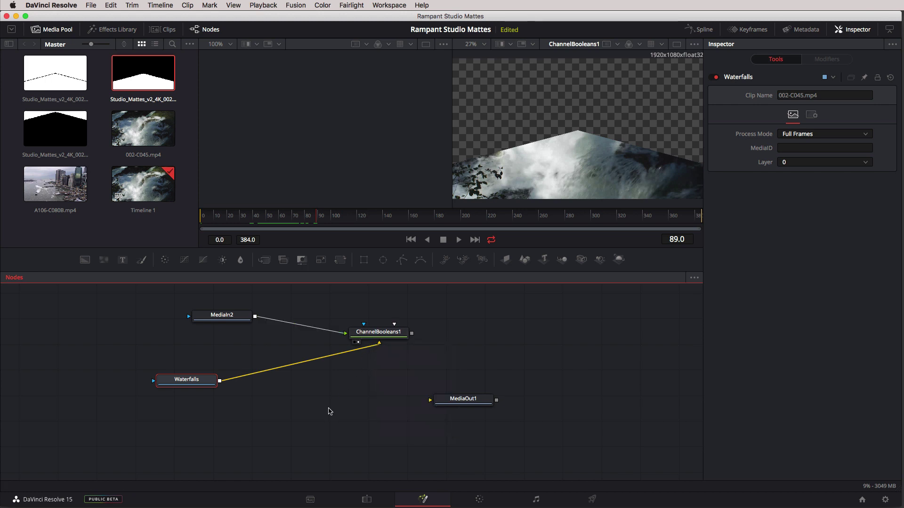
key(shift+space)
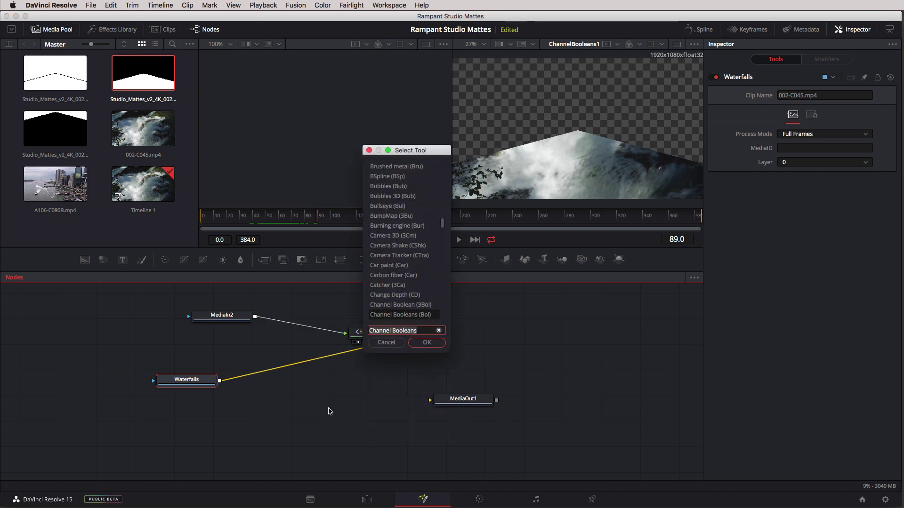
text(dve)
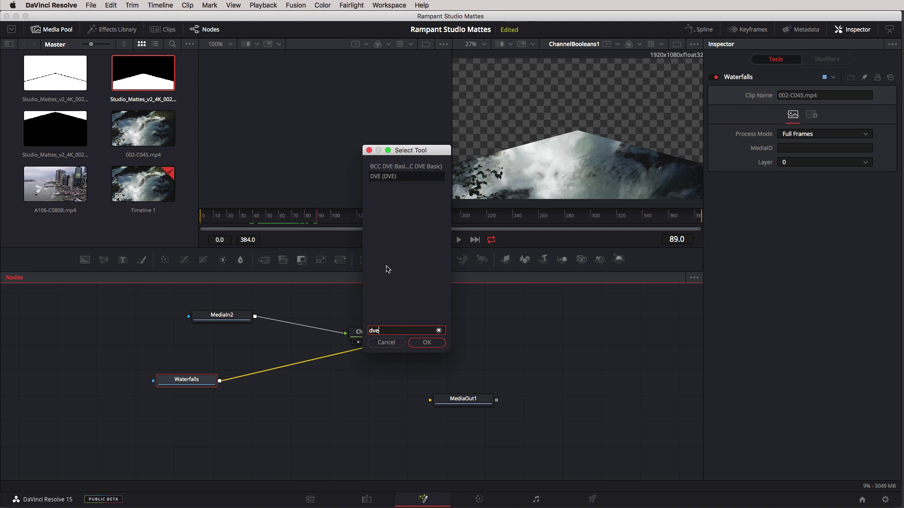
click(434, 344)
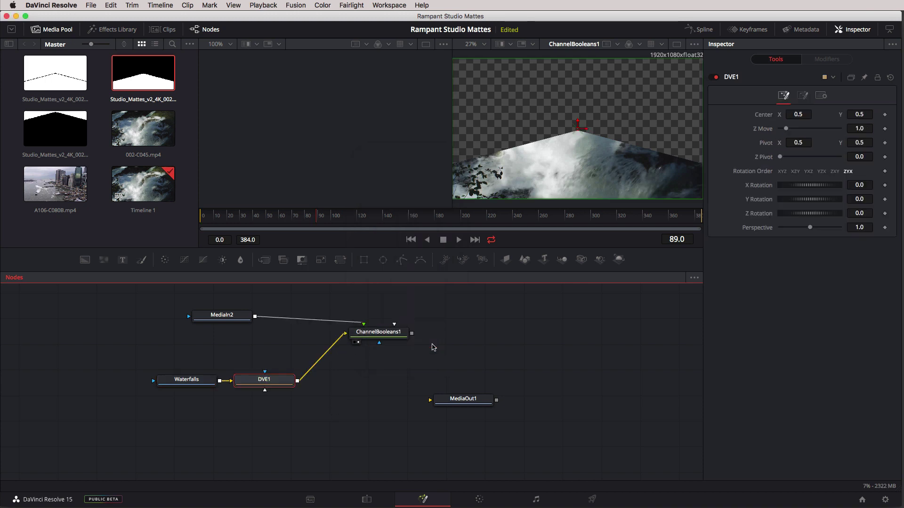
drag(289, 381, 311, 378)
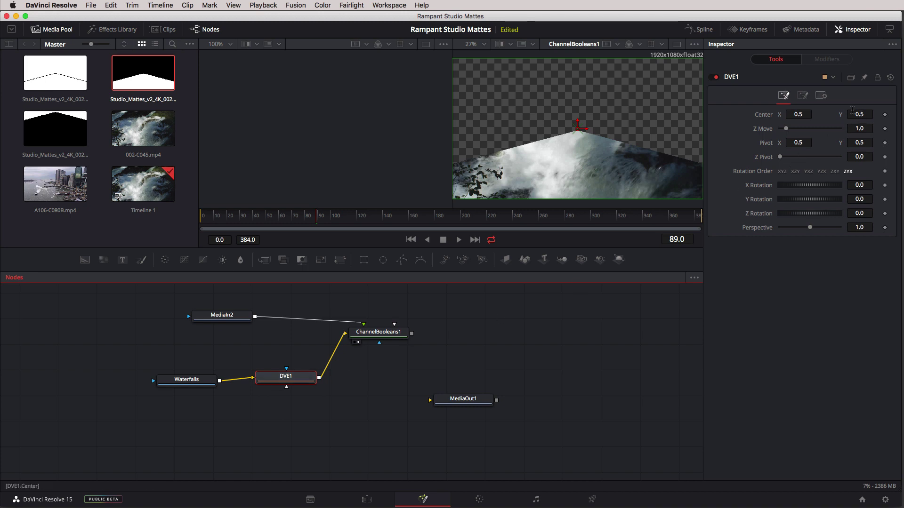
drag(858, 114, 814, 114)
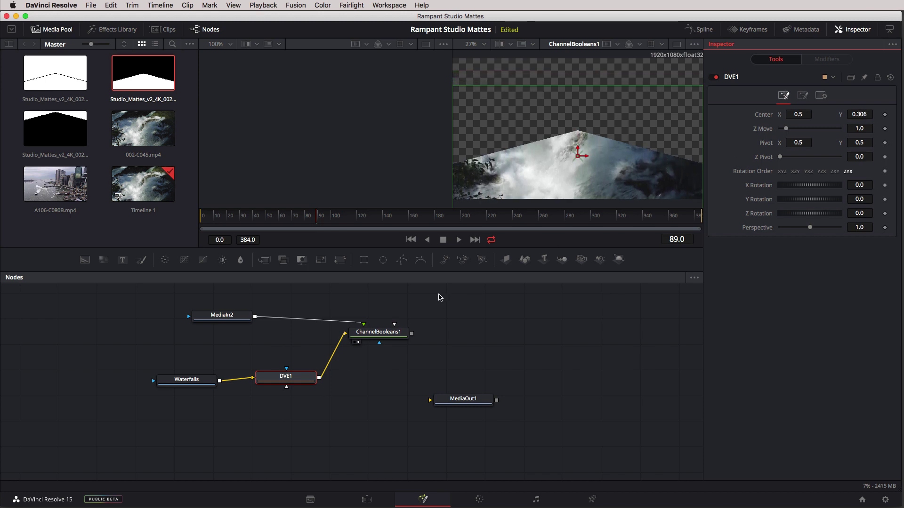
drag(318, 219, 385, 222)
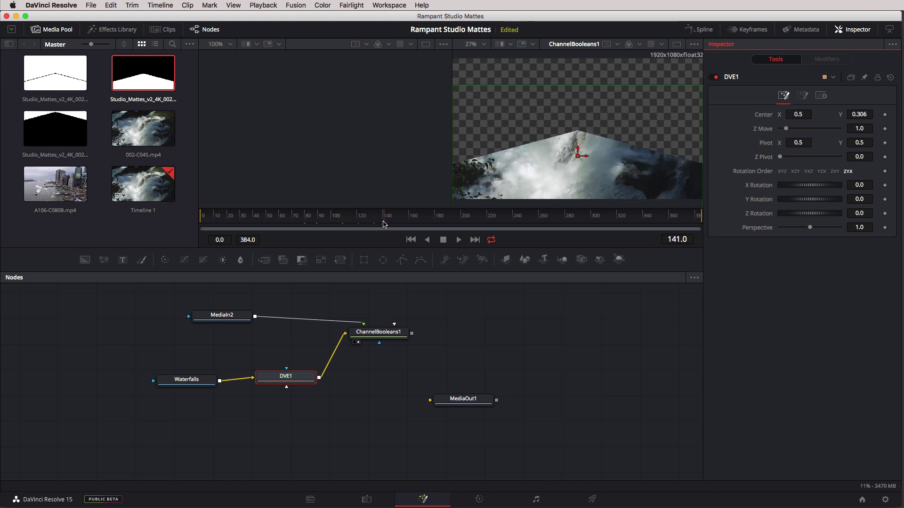
- Move MediaOut1 farther right, then duplicate the MediaIn2, Waterfalls, DVE1 and ChannelBooleans1 group and place the copy below and to the right
drag(480, 396, 620, 344)
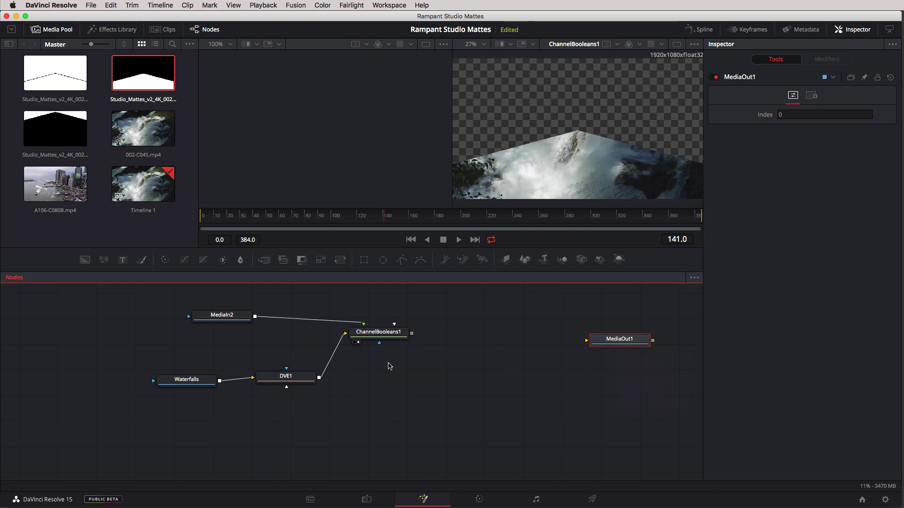
drag(433, 306, 140, 401)
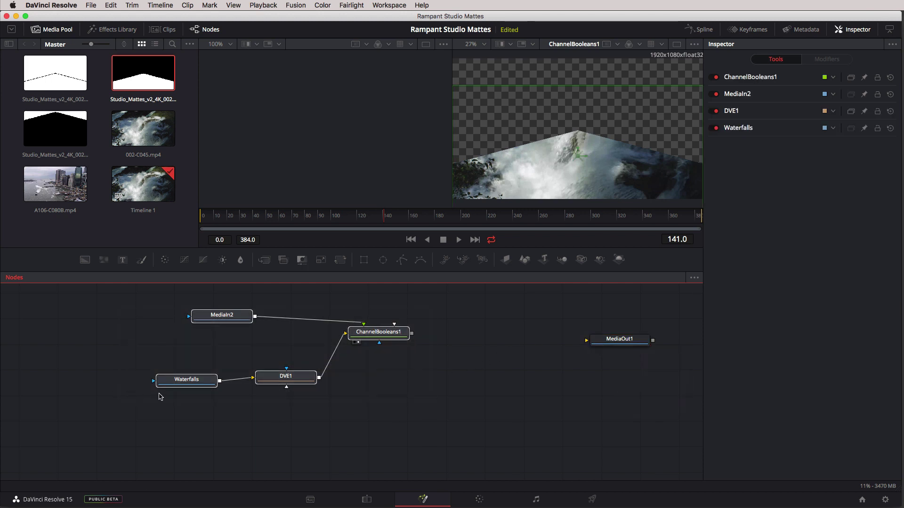
drag(188, 386, 171, 369)
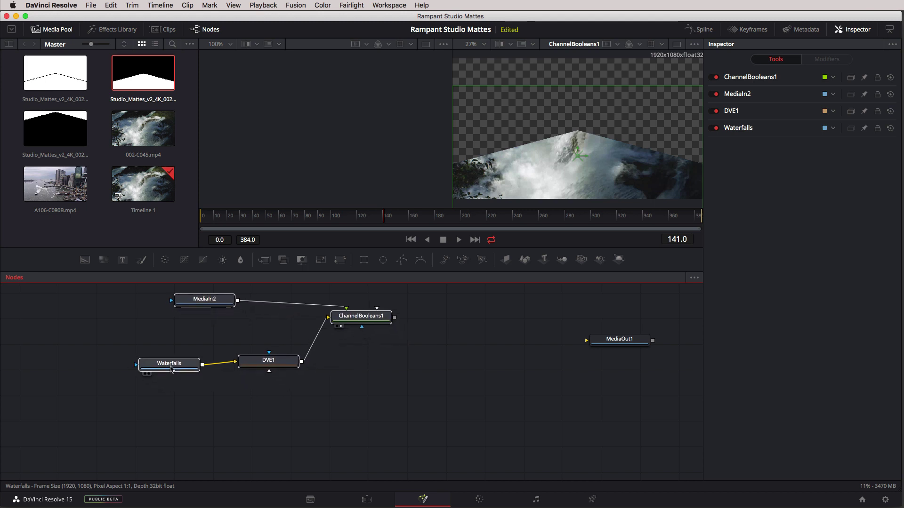
click(171, 369)
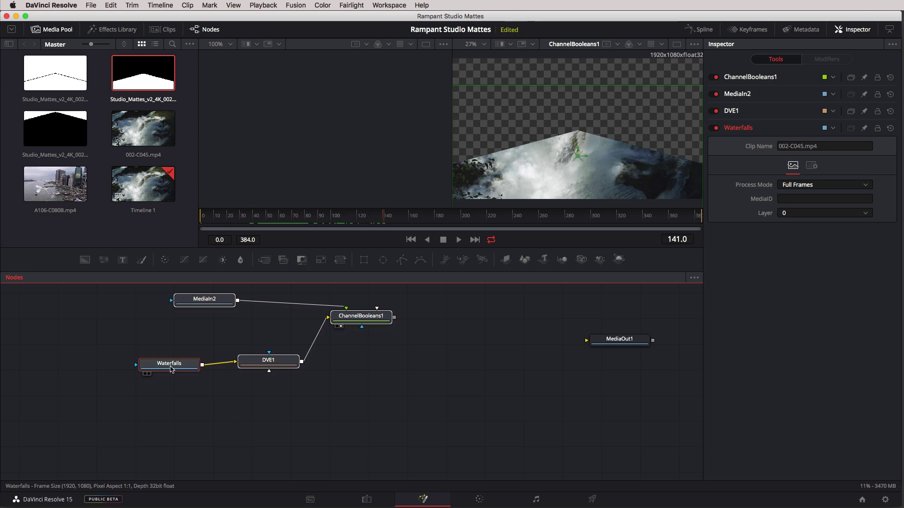
key(ctrl+v)
drag(386, 349, 541, 407)
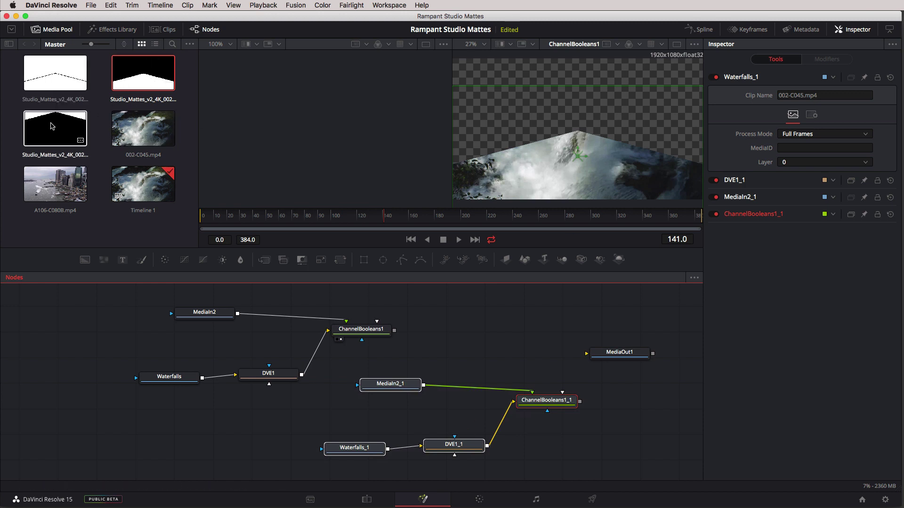
- Replace MediaIn2_1 with a Studio_Mattes_v2_4K_002_Part_02.mp4 node connected to the foreground input of ChannelBooleans1_1
drag(48, 135, 434, 360)
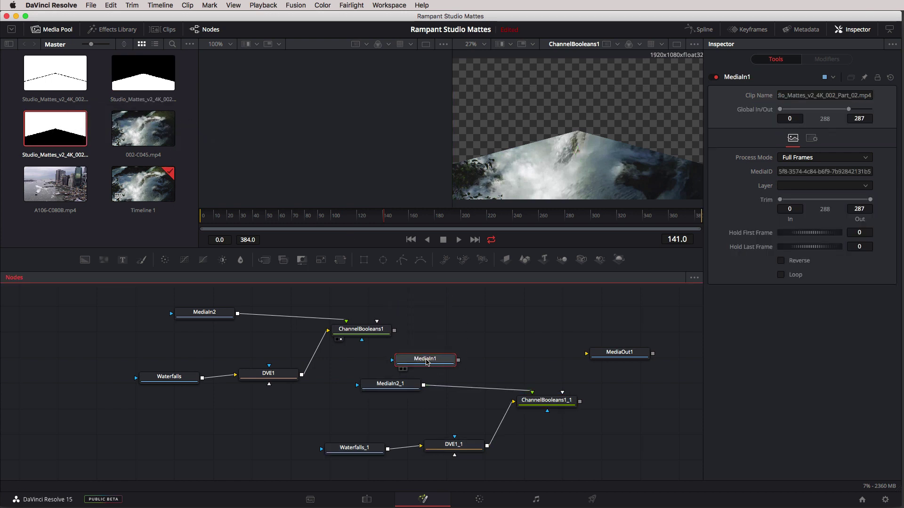
drag(399, 387, 394, 400)
click(395, 399)
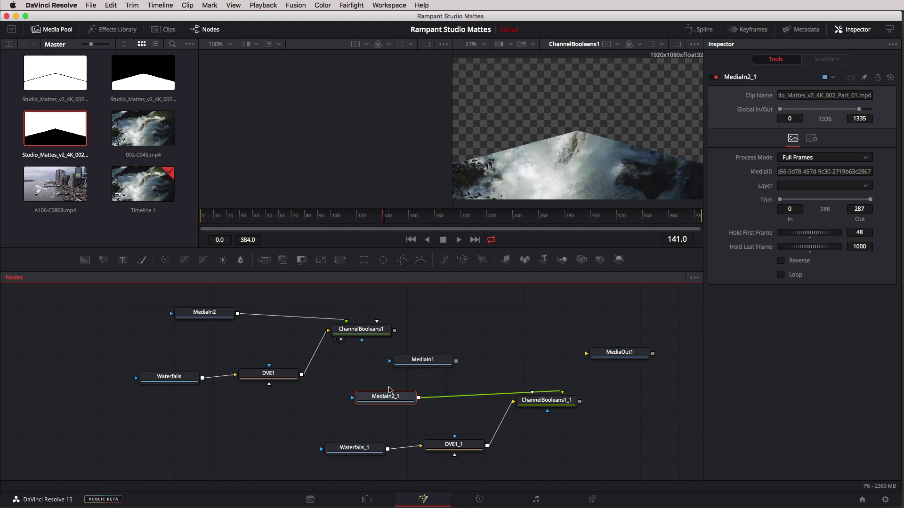
key(Delete)
drag(455, 362, 545, 401)
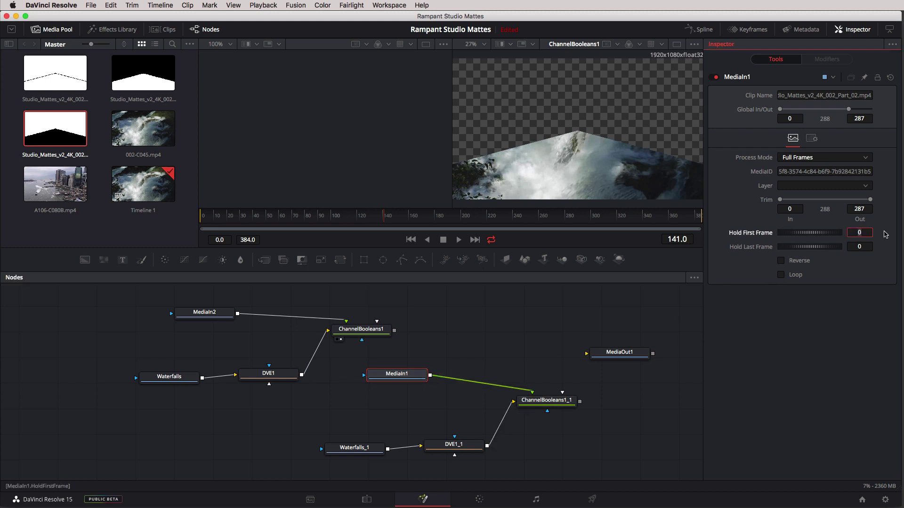
- Set the Part_02 matte node's Hold First Frame to 48 and Hold Last Frame to 1000
click(862, 245)
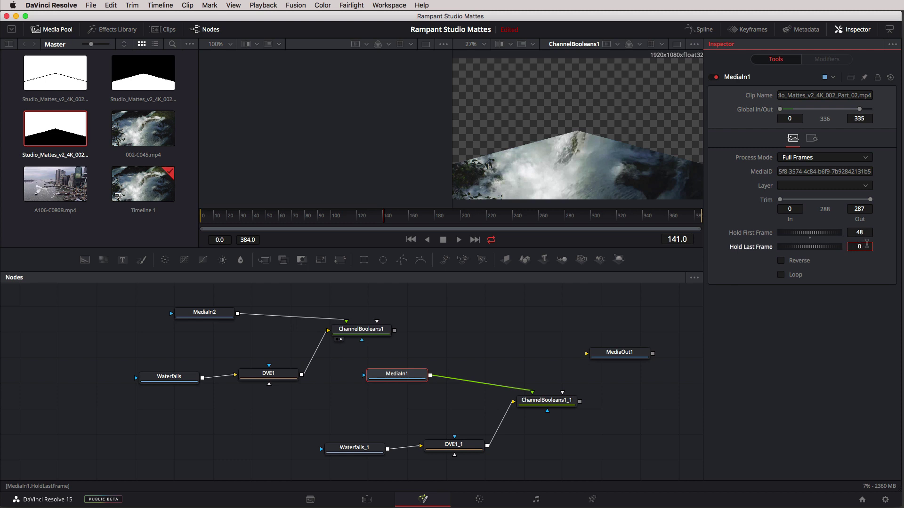
text(1000)
key(Return)
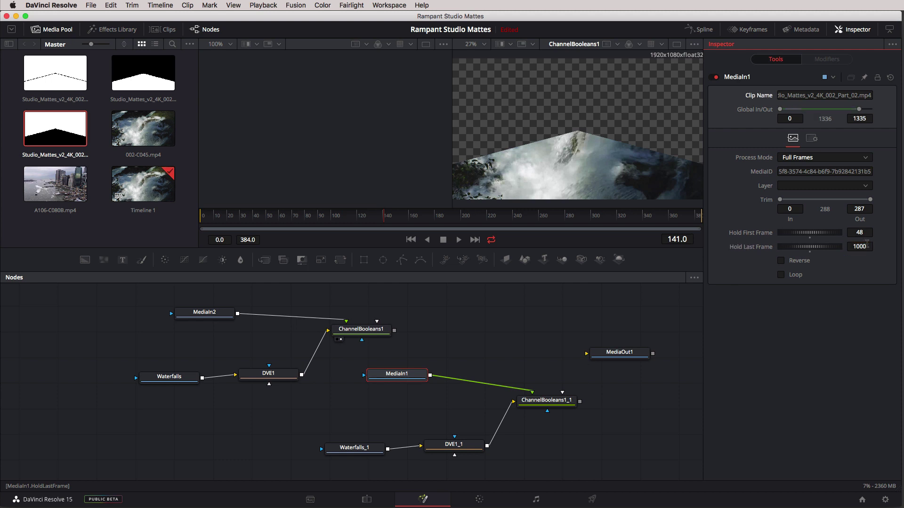
- Preview ChannelBooleans1_1, then replace the Waterfalls_1 node with an A106-C080B.mp4 clip node connected to the input of DVE1_1
drag(397, 375, 396, 374)
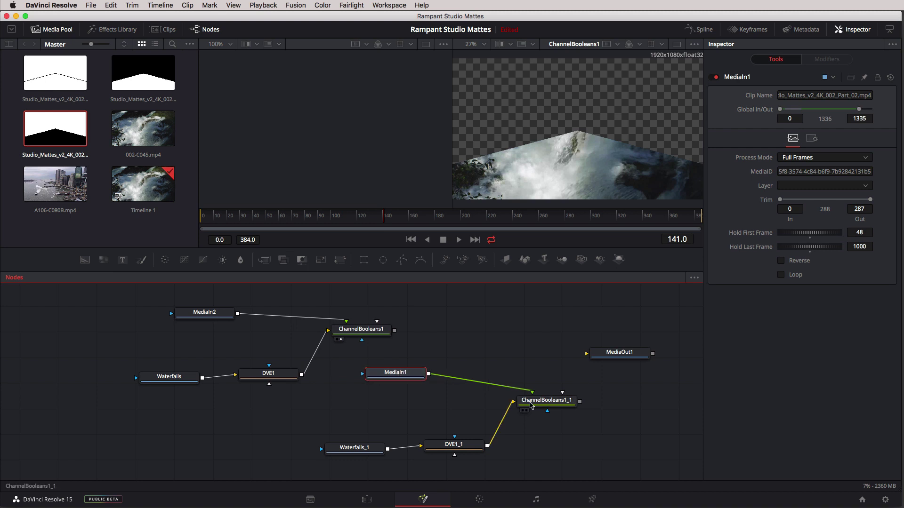
click(527, 405)
click(526, 411)
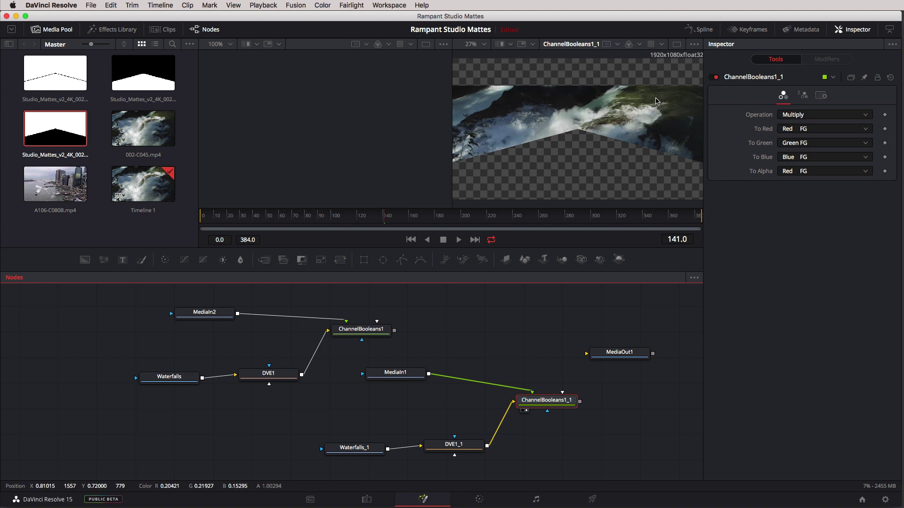
click(363, 450)
key(Delete)
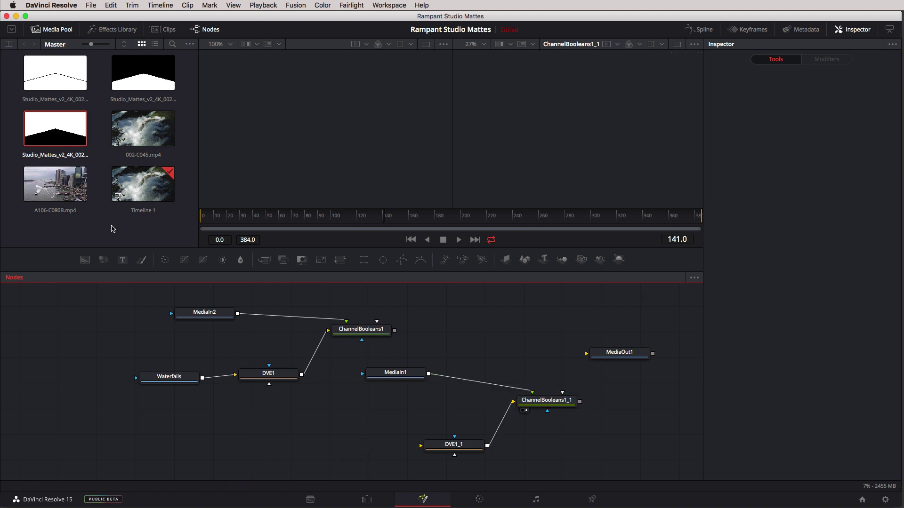
drag(55, 183, 422, 448)
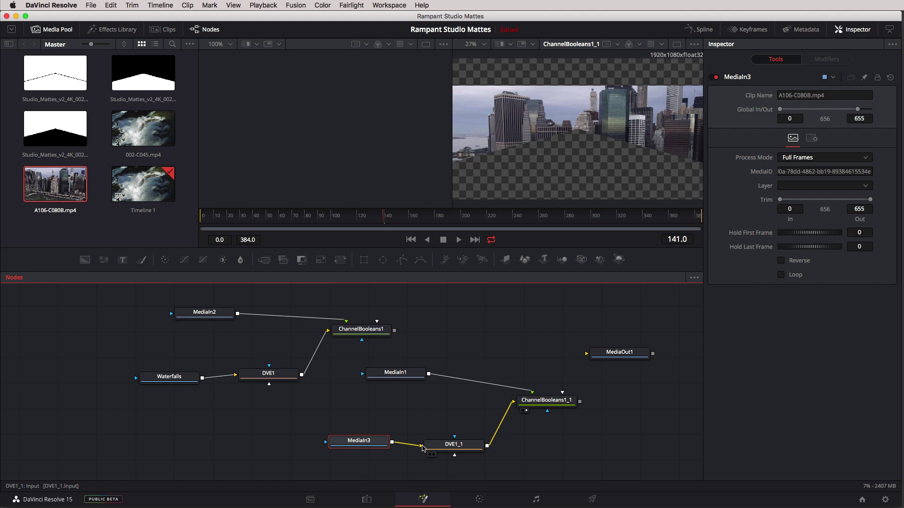
- Set DVE1_1's Center Y to about 0.574 and scrub to frame 277 to check the reframed city footage
click(453, 445)
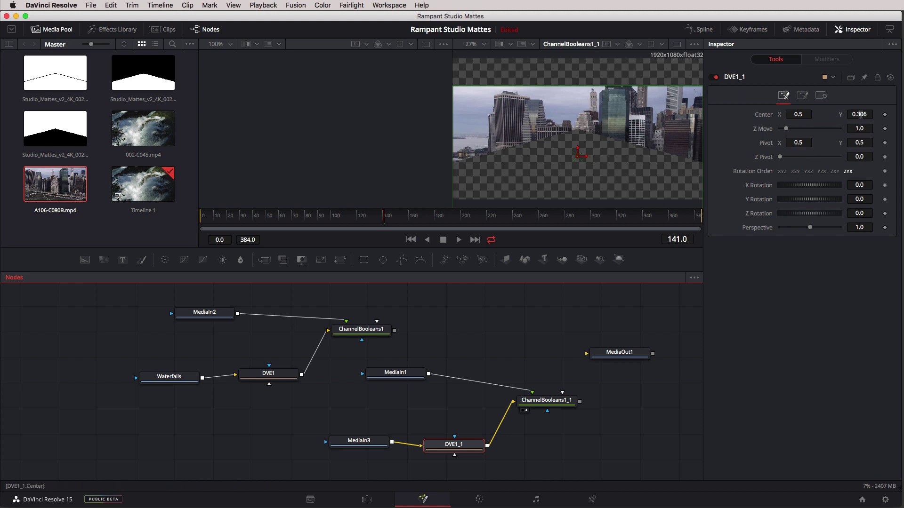
drag(859, 114, 897, 114)
drag(396, 222, 561, 219)
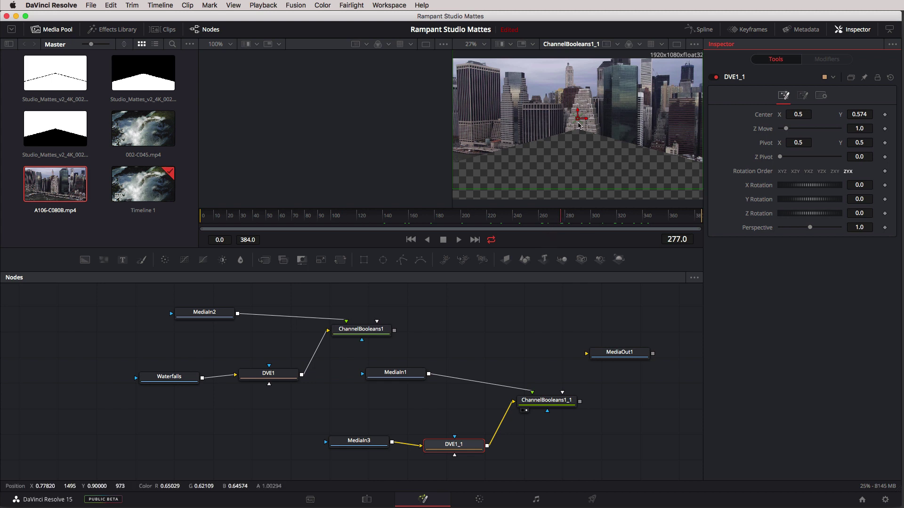
- Preview ChannelBooleans1 and move the MediaIn1, MediaIn3, DVE1_1 and ChannelBooleans1_1 group below the Waterfalls branch
click(348, 331)
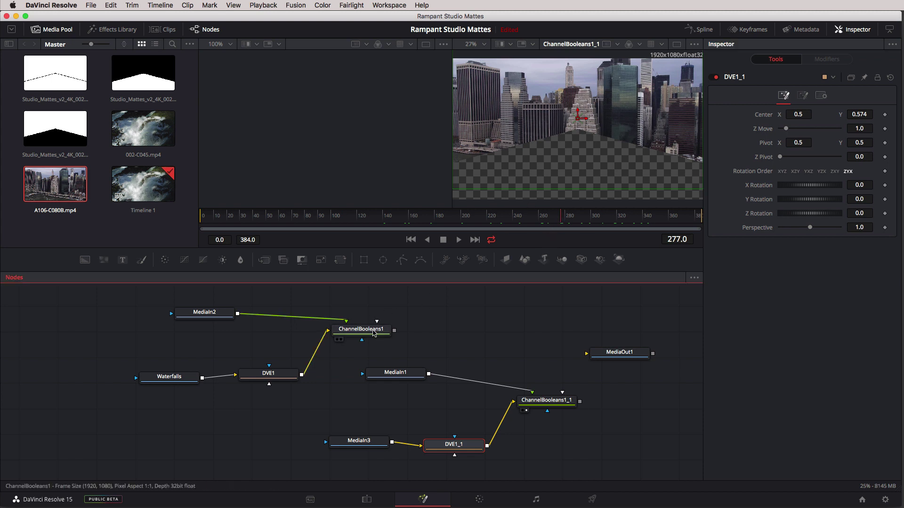
click(342, 340)
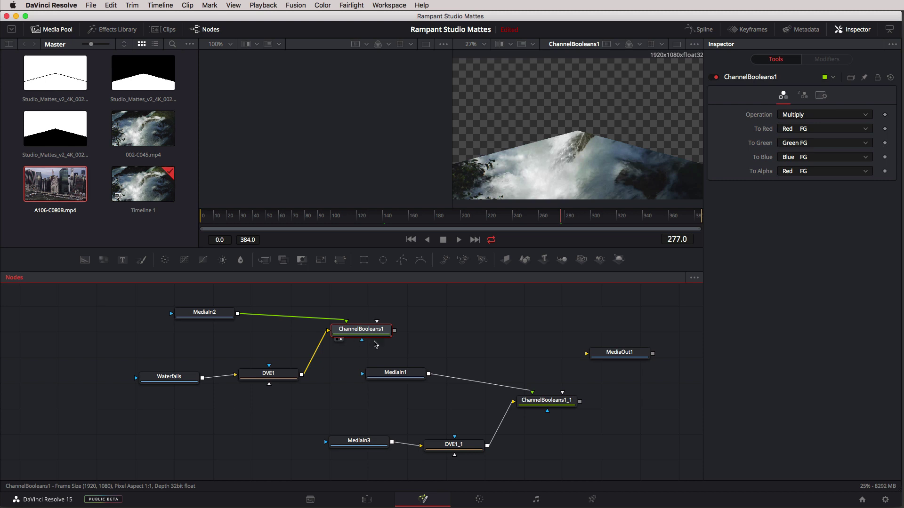
drag(578, 371, 323, 458)
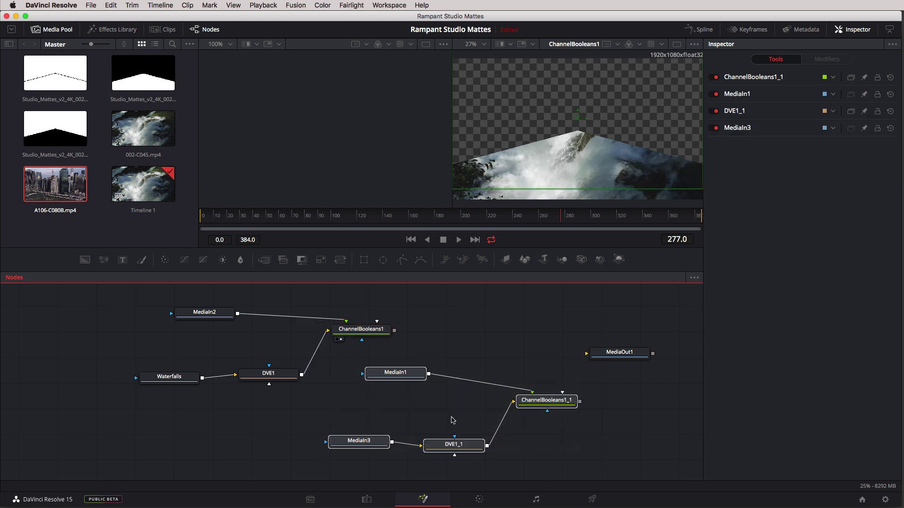
drag(531, 407, 321, 442)
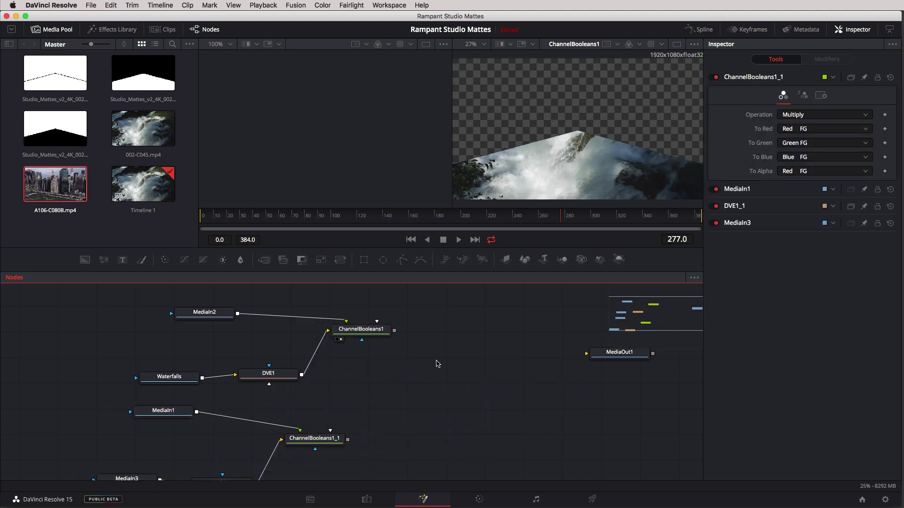
- Add a Merge node and place it between ChannelBooleans1 and MediaOut1
key(shift+space)
text(DVE)
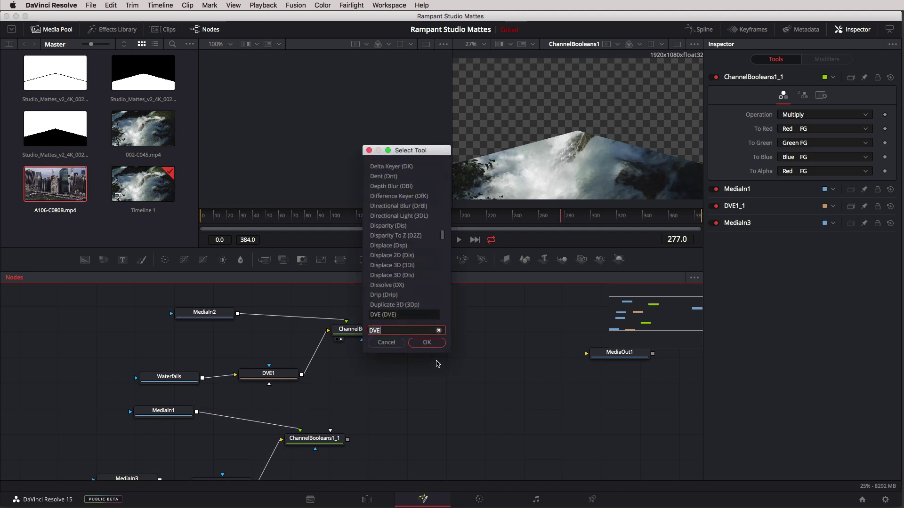
key(BackSpace)
key(BackSpace)
key(BackSpace)
text(merge)
click(396, 177)
click(427, 343)
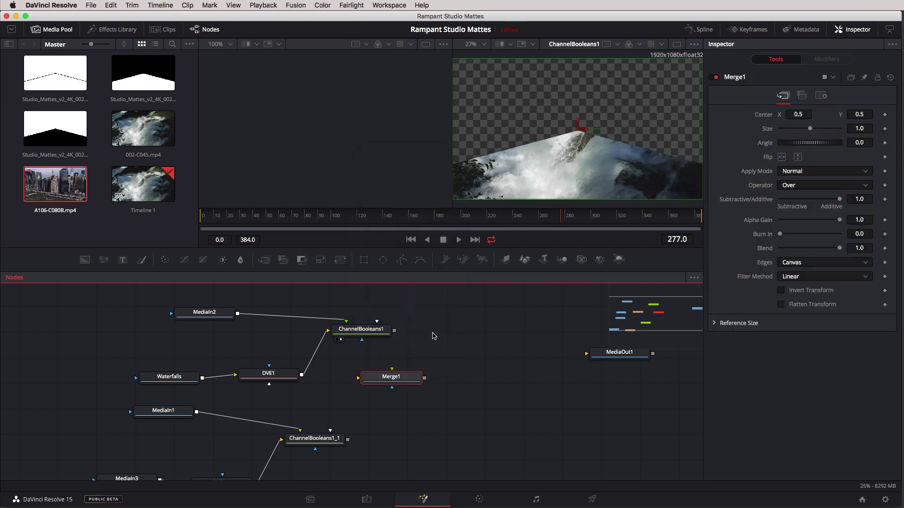
drag(393, 378, 495, 350)
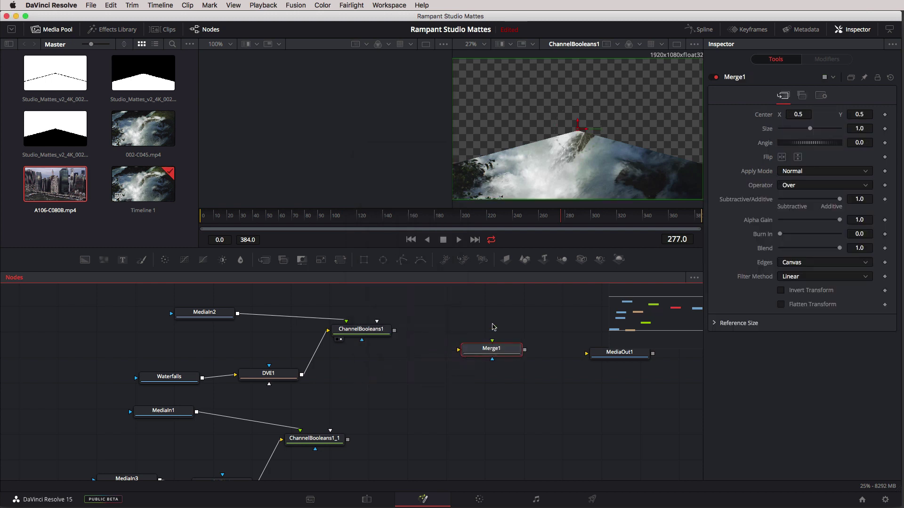
- Connect ChannelBooleans1_1 to Merge1's background and ChannelBooleans1 to its foreground, then preview Merge1
drag(335, 441, 466, 352)
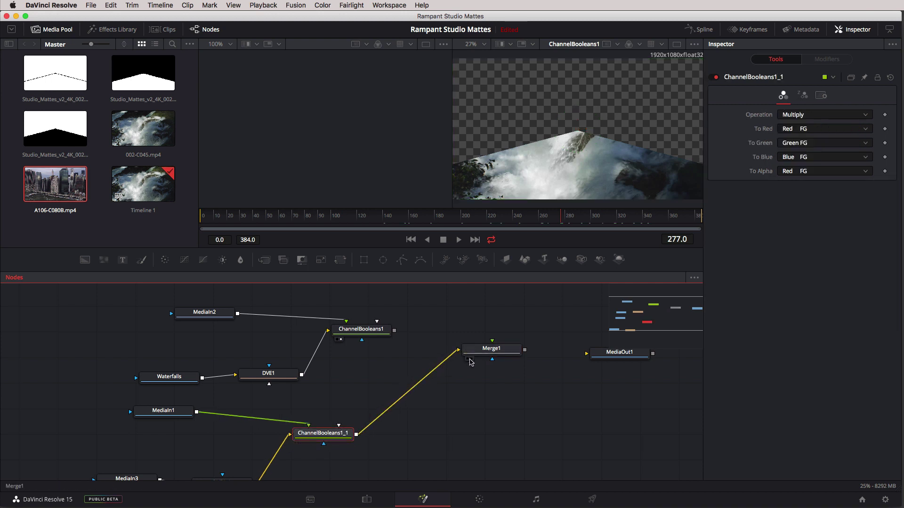
drag(394, 330, 496, 347)
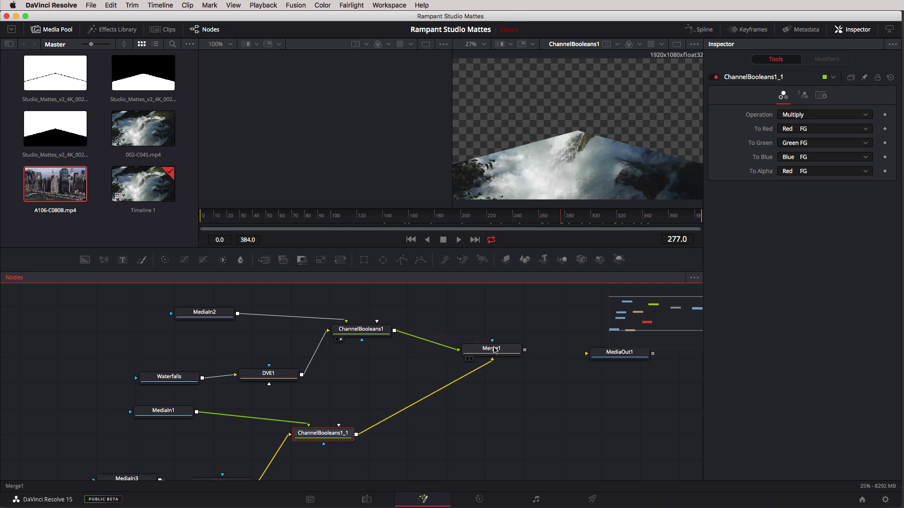
click(471, 358)
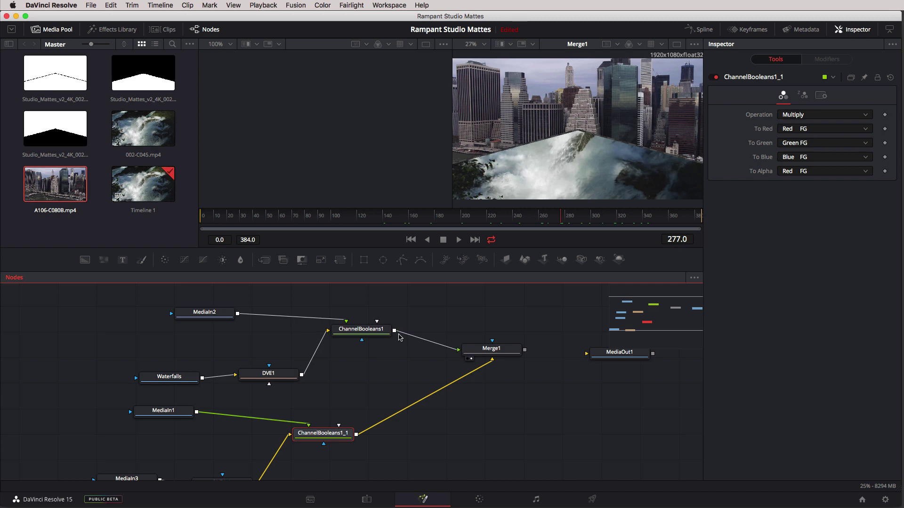
- Reposition Merge1 and MediaOut1 lower in the node graph, then scrub to frame 55 to check the matte opening
scroll(385, 381, down, 5)
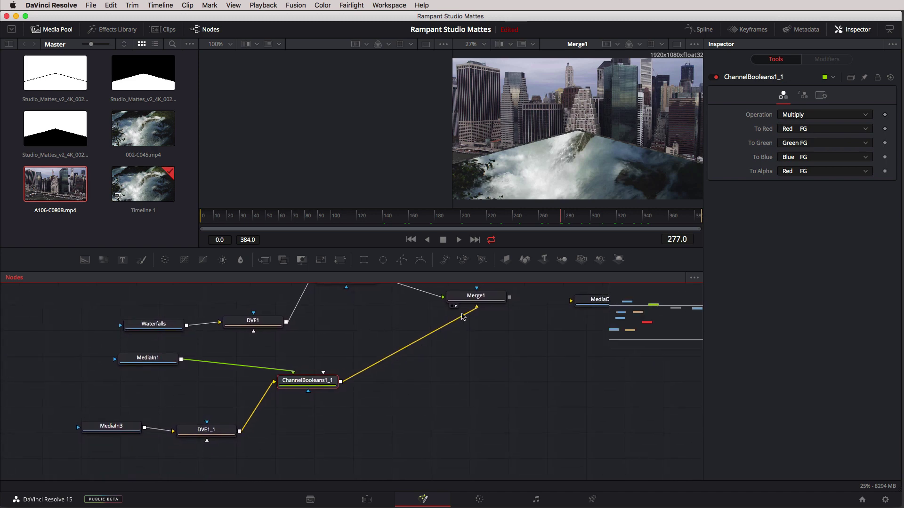
drag(473, 303, 455, 340)
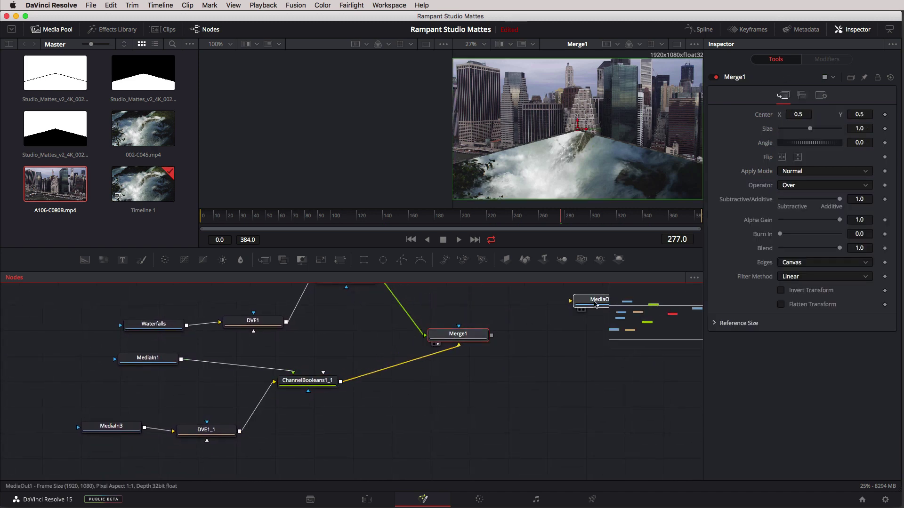
drag(581, 336, 633, 382)
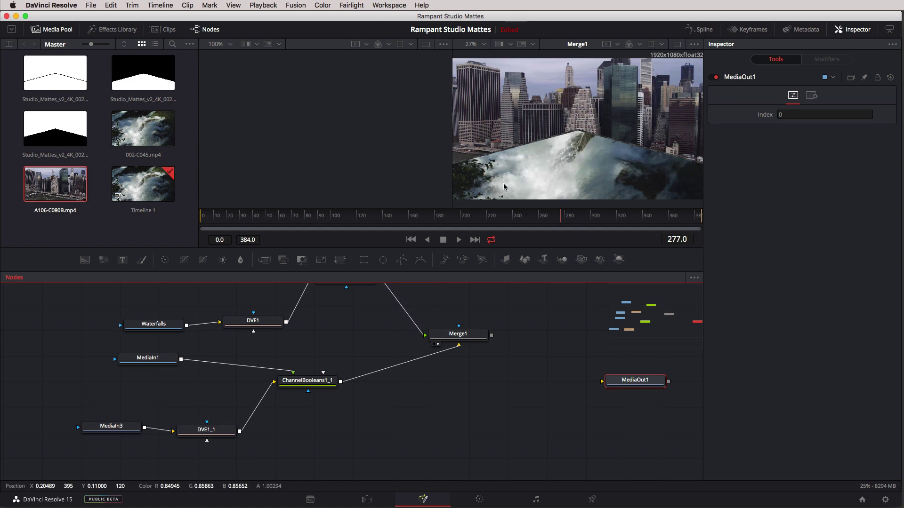
click(267, 219)
drag(268, 220, 272, 217)
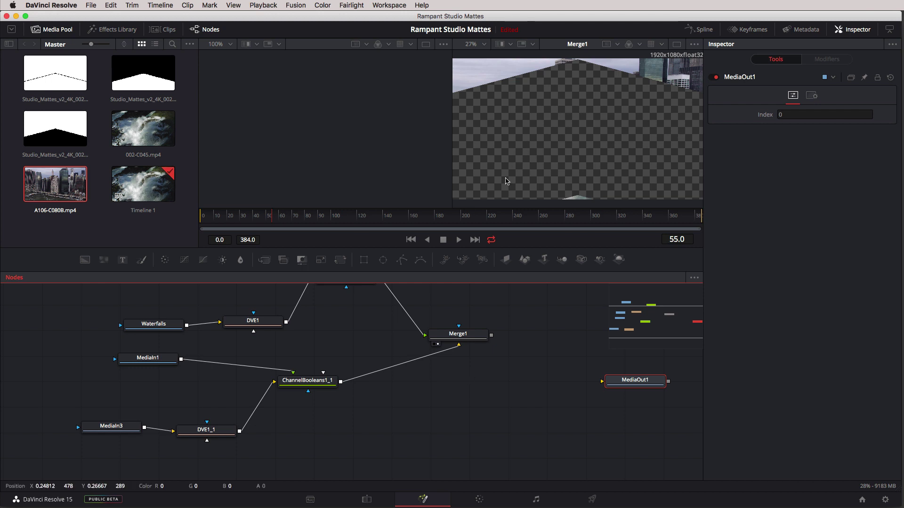
- Add a Background node below ChannelBooleans1_1 and set its solid color to white
click(469, 370)
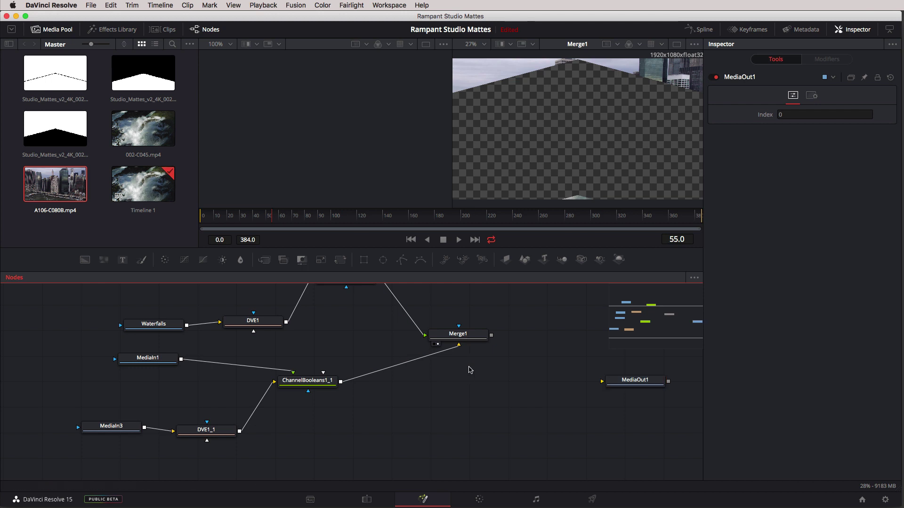
key(shift+space)
text(Merge)
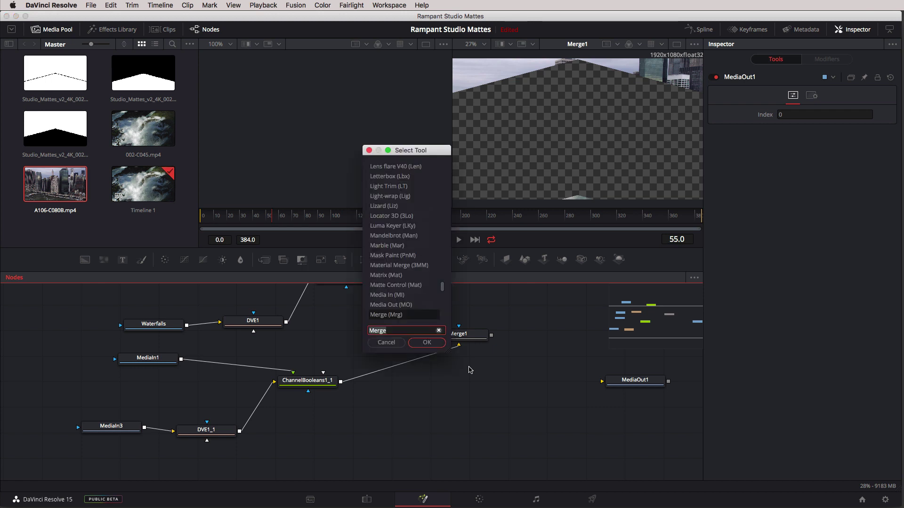
text(bac)
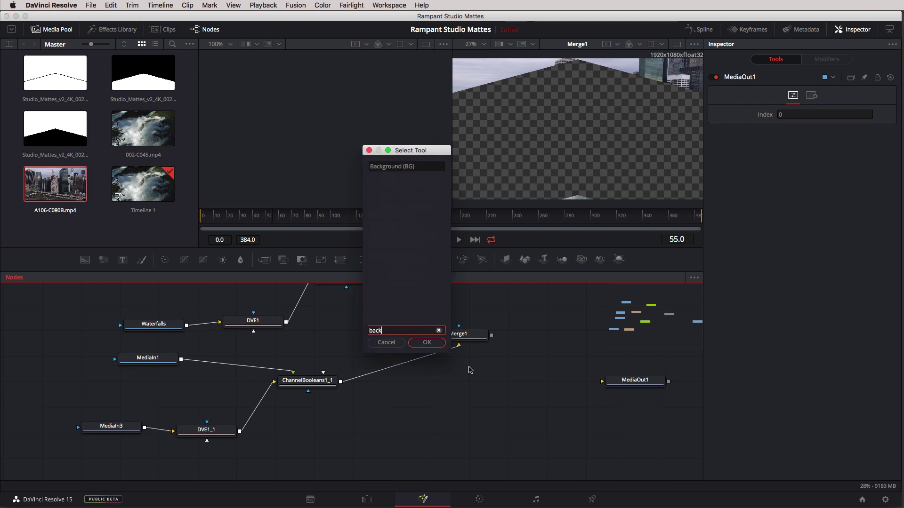
text(k)
click(409, 168)
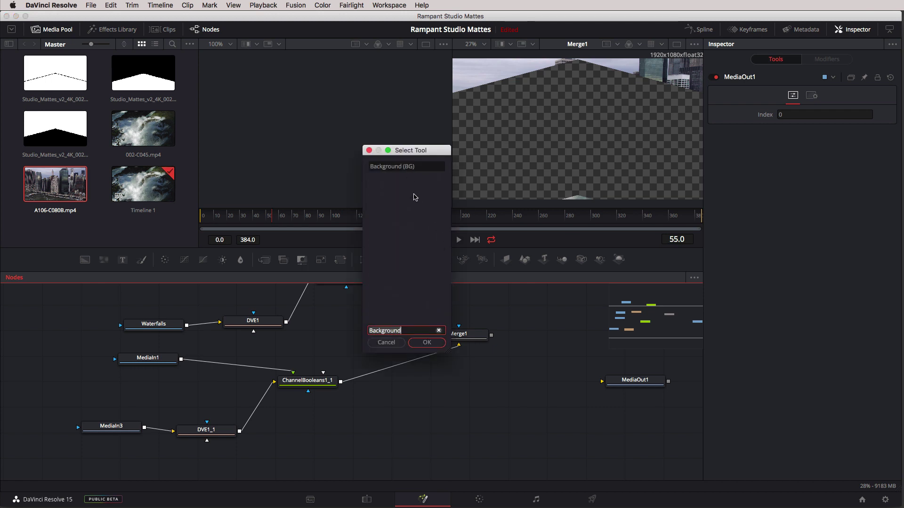
click(426, 342)
drag(462, 372, 342, 437)
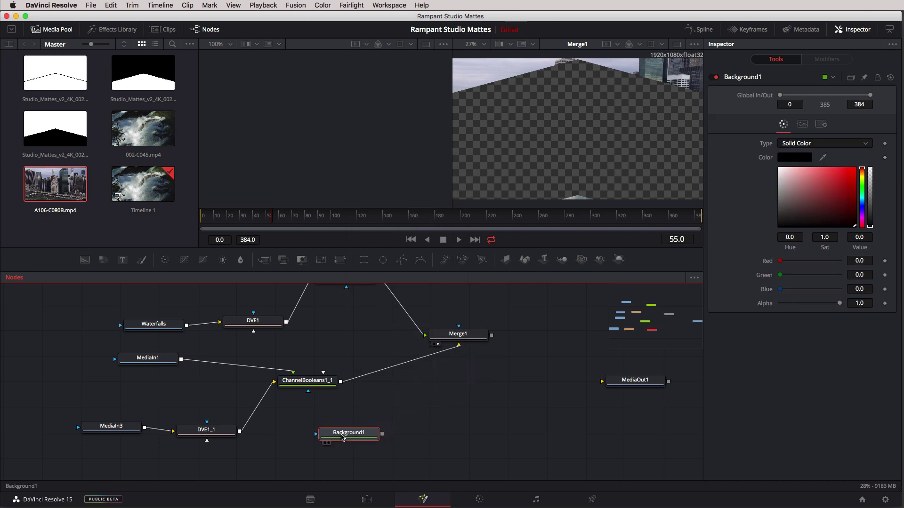
drag(807, 206, 764, 159)
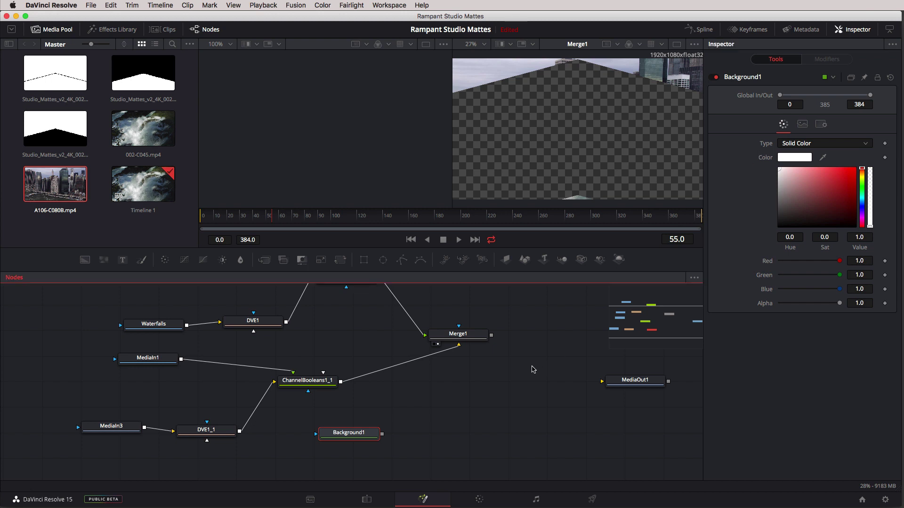
- Add a Merge2 node with Background1 as its background and Merge1 as its foreground, and preview it
key(shift+space)
text(merge)
click(426, 343)
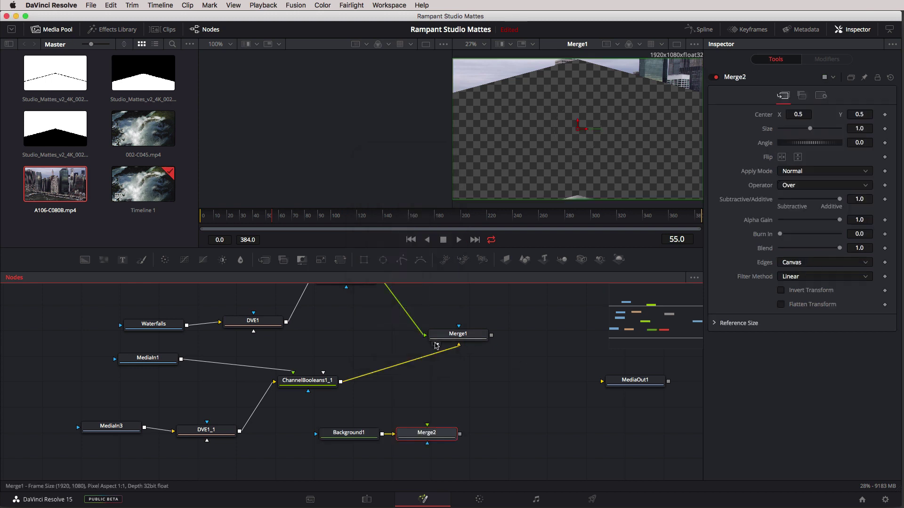
drag(433, 435, 534, 384)
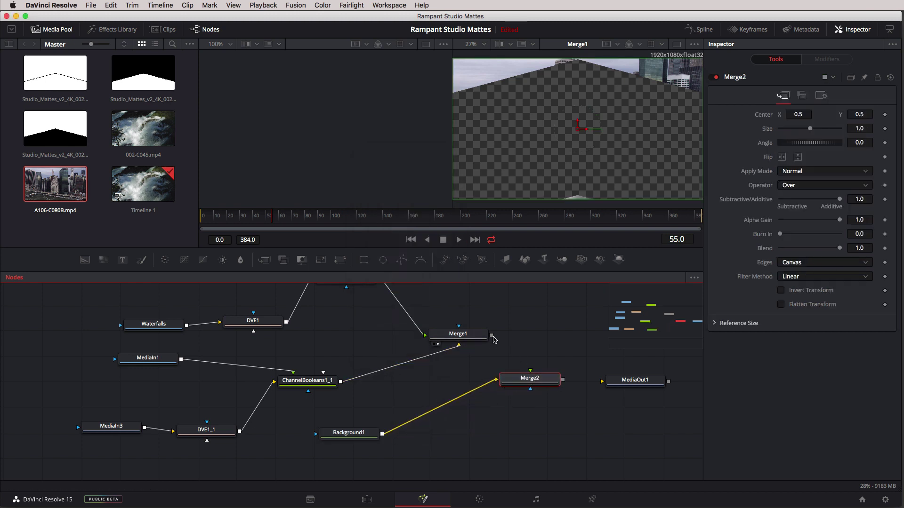
drag(491, 335, 532, 379)
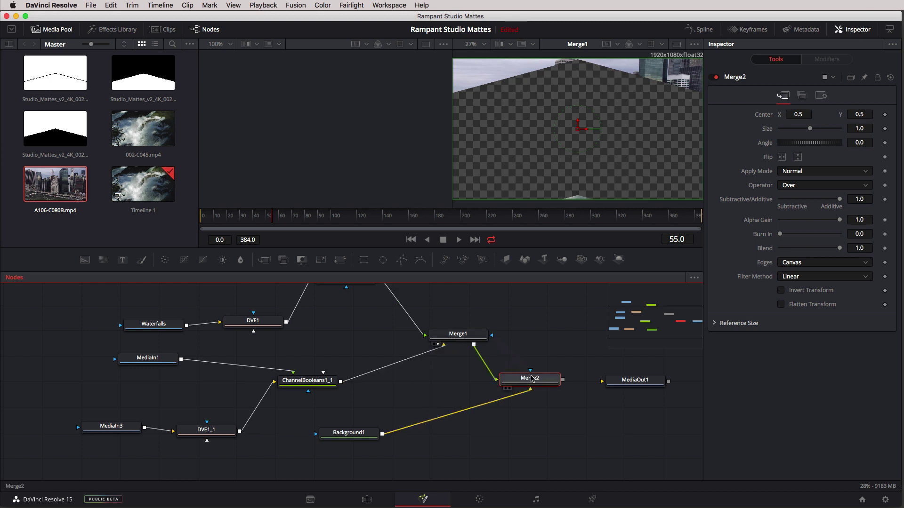
click(509, 389)
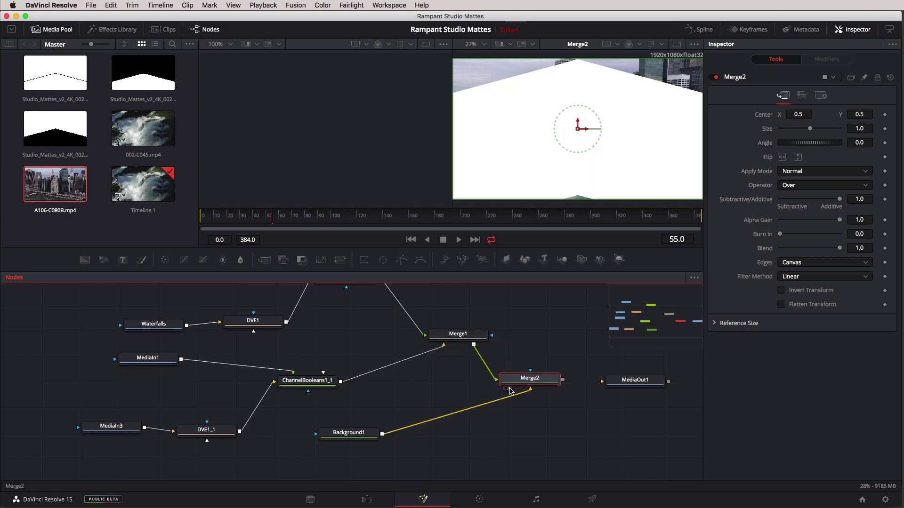
- Scrub the Merge2 result, connect Merge2 to MediaOut1, and review the composite in the Edit page timeline
drag(259, 219, 292, 215)
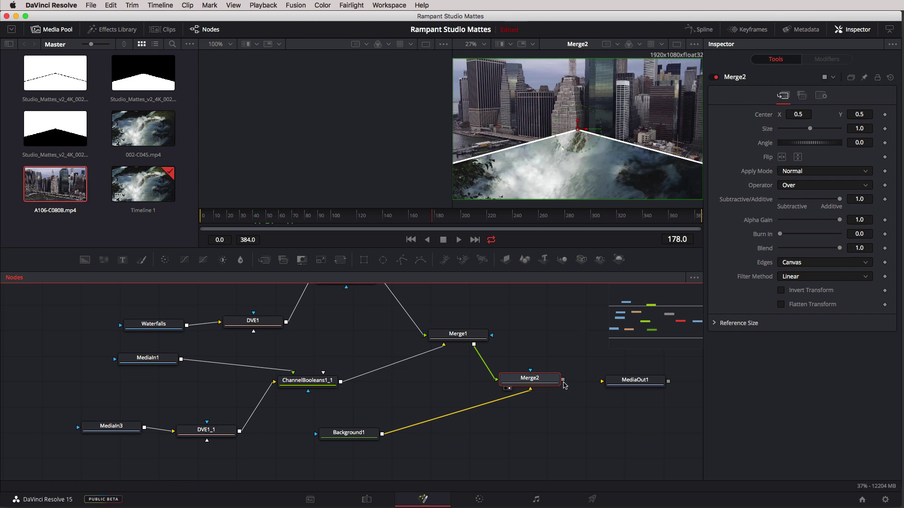
drag(562, 380, 604, 381)
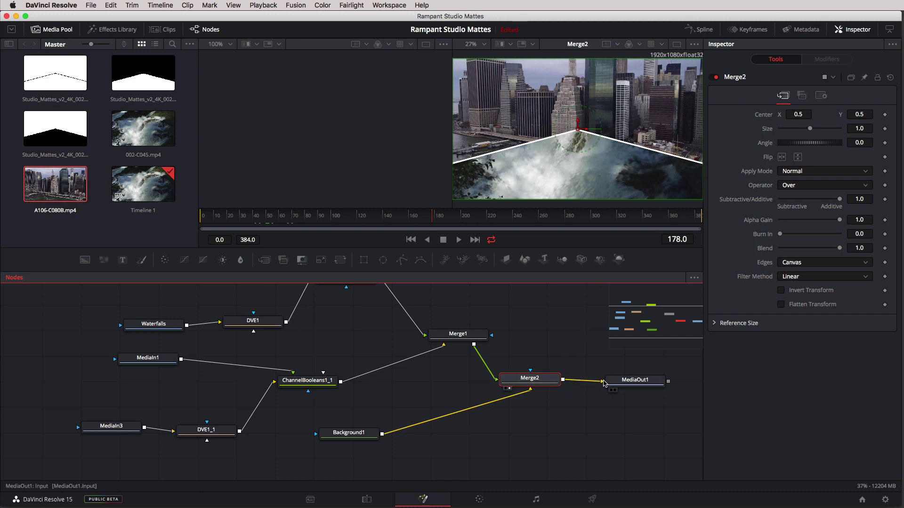
click(367, 499)
click(348, 298)
drag(348, 298, 495, 316)
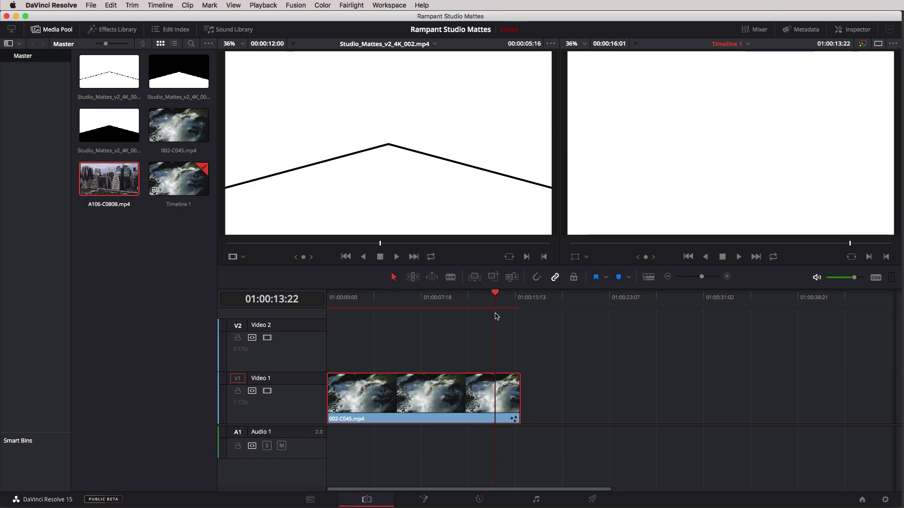
- Return to Fusion, set Background1's color to red, and check the MediaOut1 output at frame 171
click(423, 500)
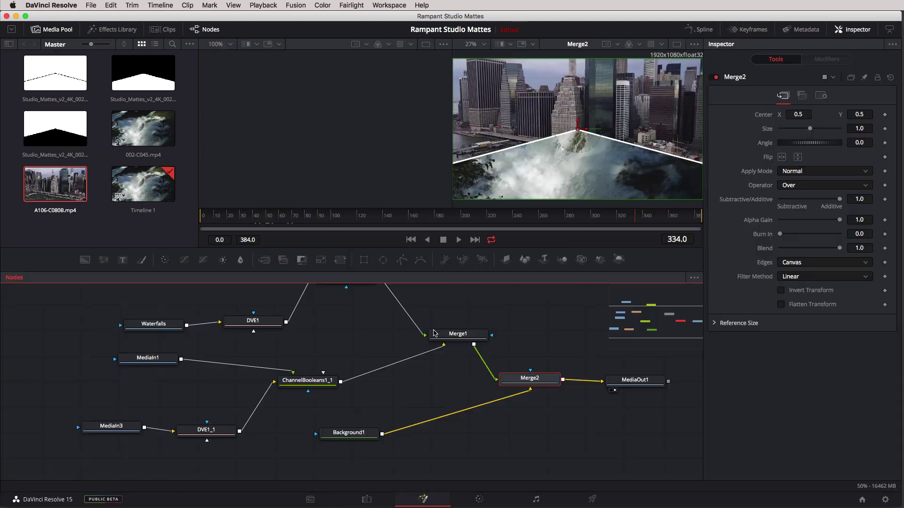
click(350, 433)
drag(819, 196, 855, 168)
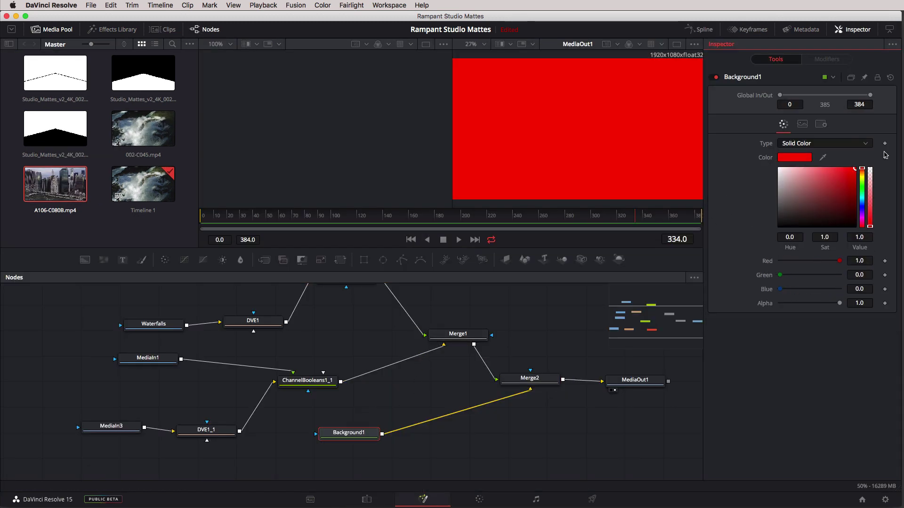
click(628, 383)
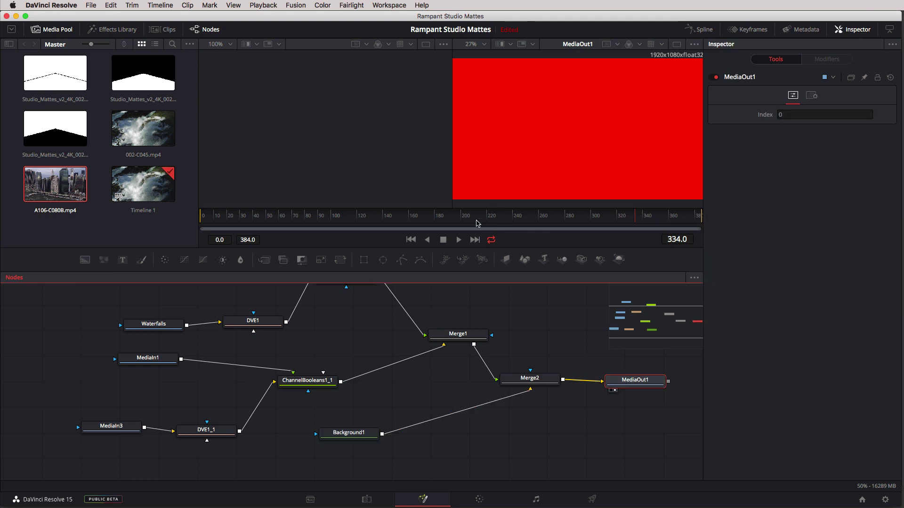
click(425, 218)
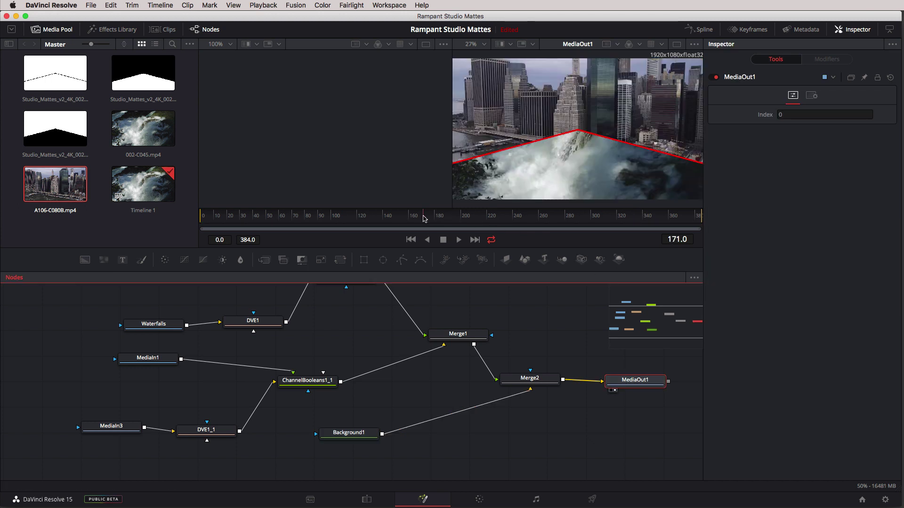
- Set Background1's color to black and review the finished composite in the Edit page timeline
click(358, 434)
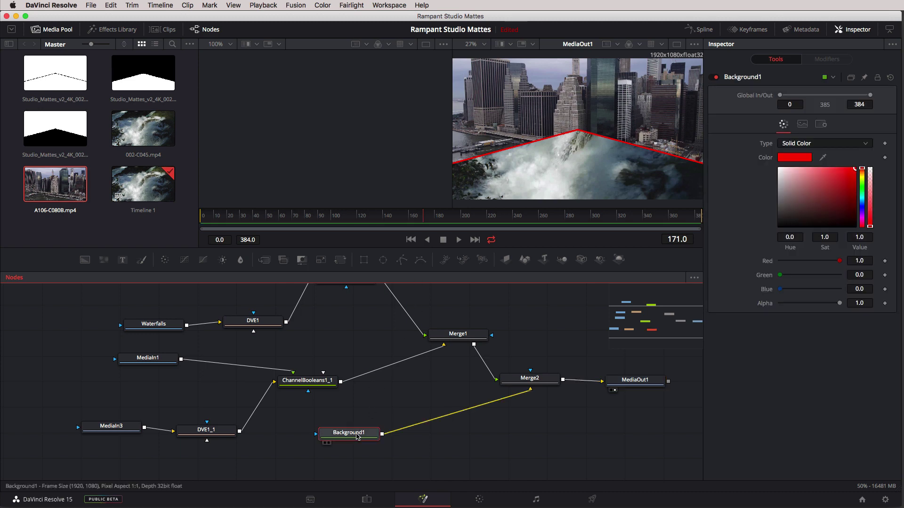
drag(829, 204, 871, 247)
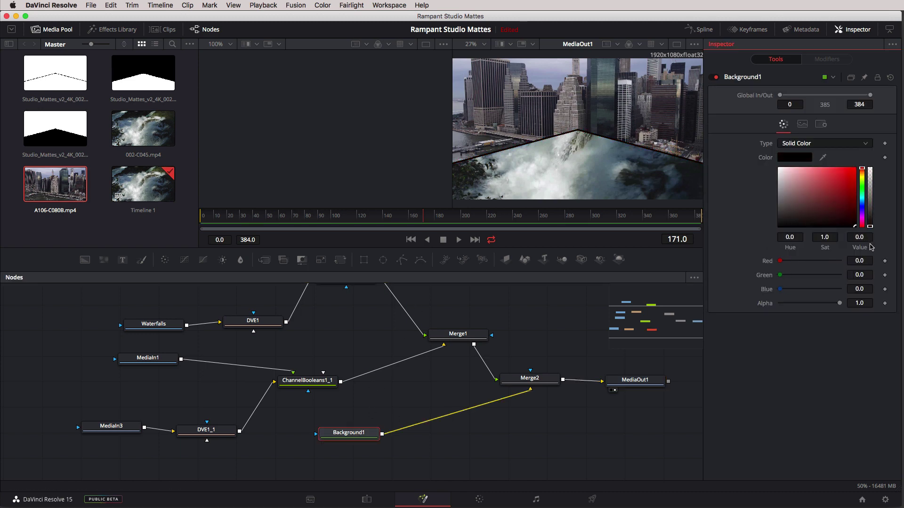
click(365, 500)
click(364, 306)
drag(364, 305, 445, 293)
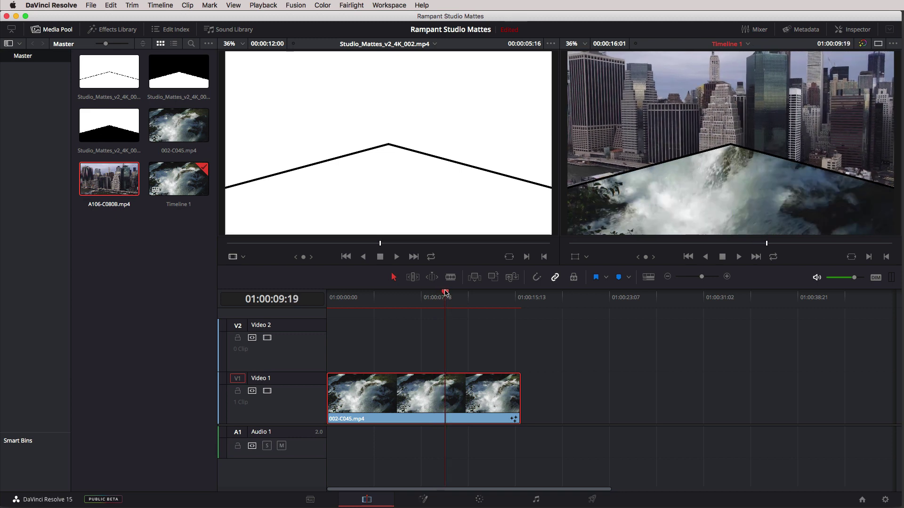